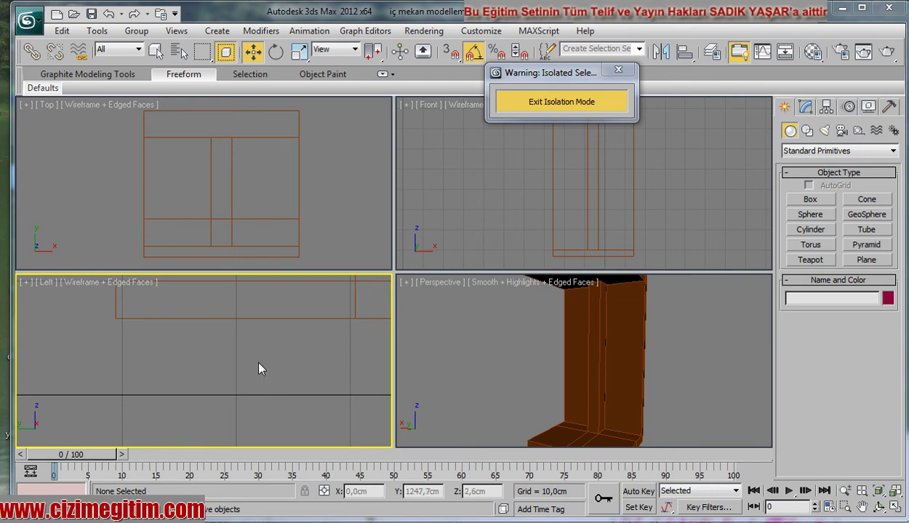
Draw a small flat cylinder disc, Cylinder001, just below the table base in the Left view
scroll(219, 362, "down", 3)
scroll(218, 356, "down", 2)
middle_click_drag(226, 356, 232, 383)
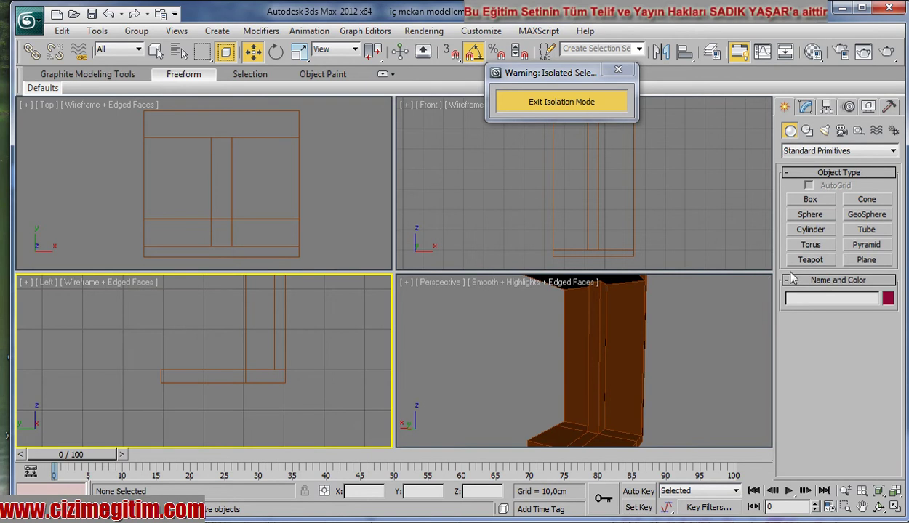
left_click(810, 230)
mouse_move(256, 418)
middle_mouse_down()
mouse_move(270, 383)
mouse_move(217, 351)
middle_mouse_up()
scroll(203, 360, "up", 2)
left_click_drag(206, 354, 209, 370)
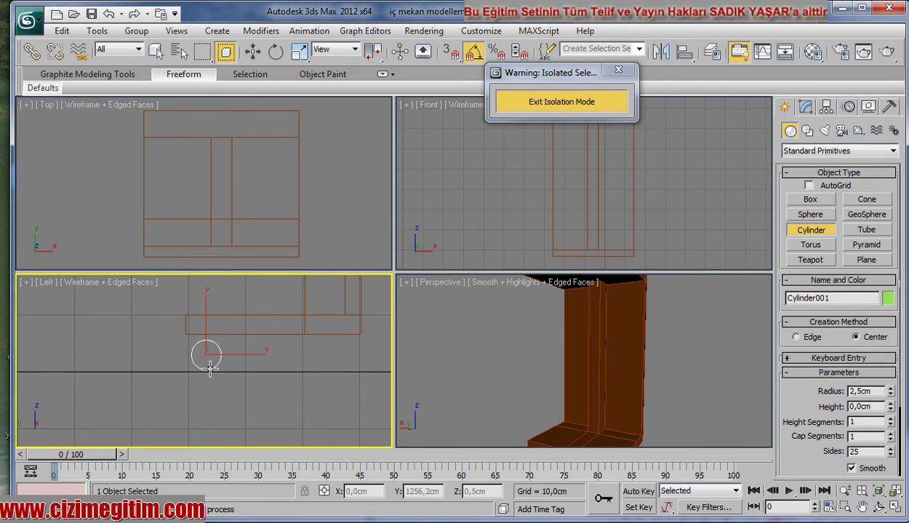
right_click(210, 367)
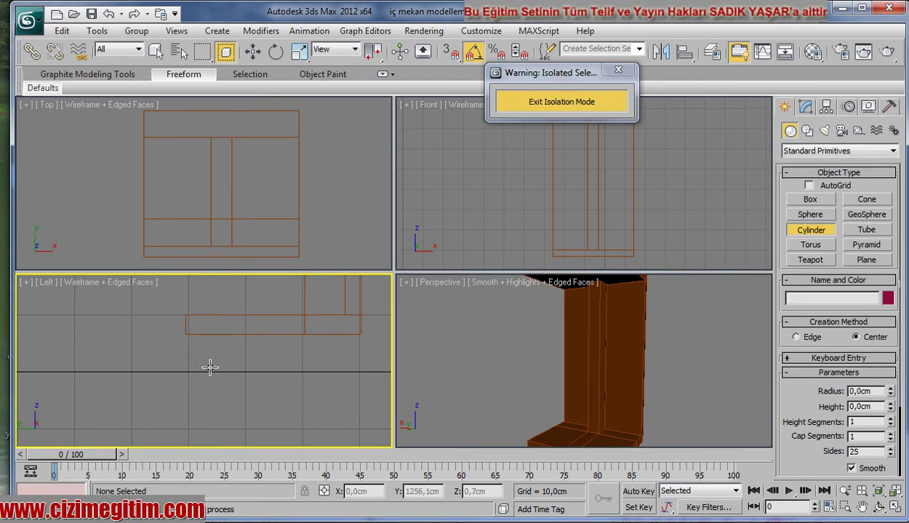
left_click_drag(209, 356, 209, 368)
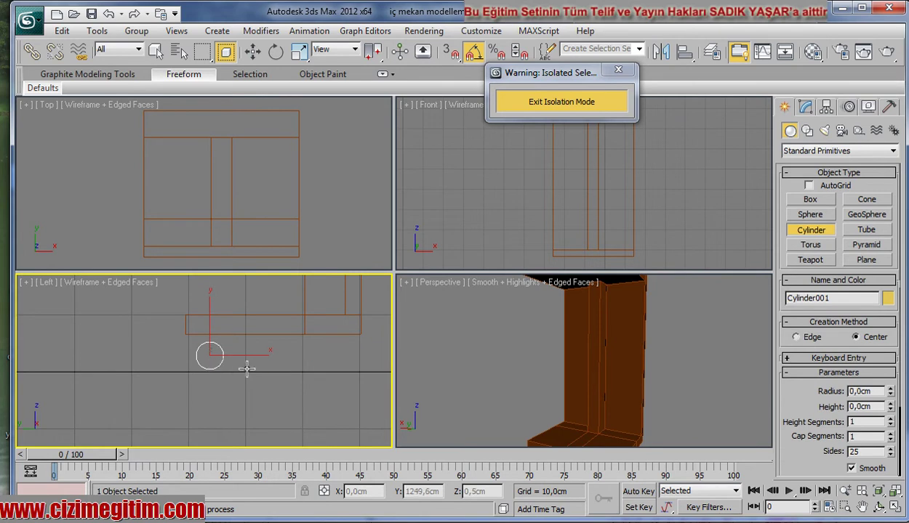
right_click(240, 360)
middle_click_drag(537, 406, 524, 357)
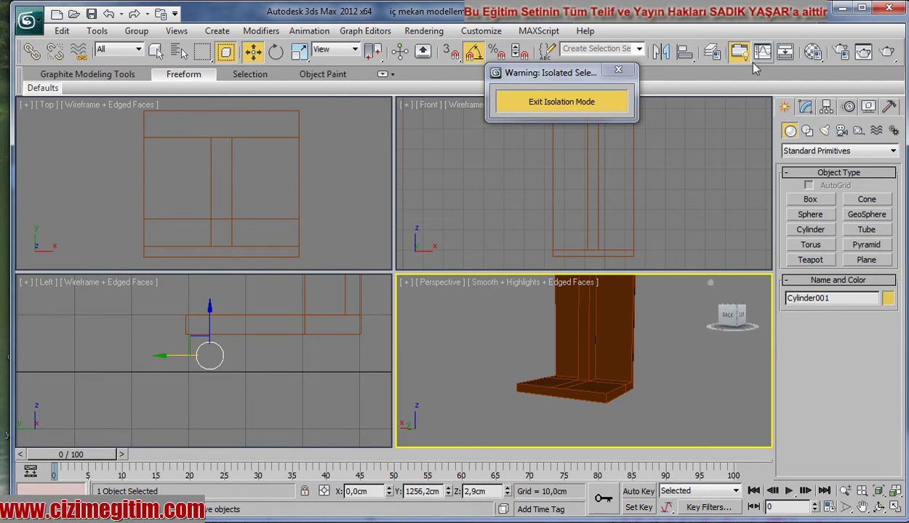
Align the disc's centre to the side table's centre on X and Y
left_click(677, 57)
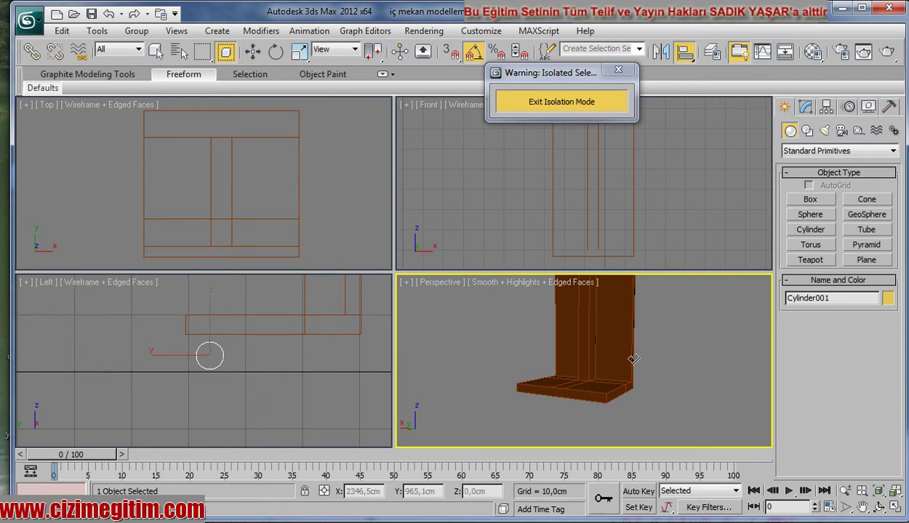
left_click(611, 396)
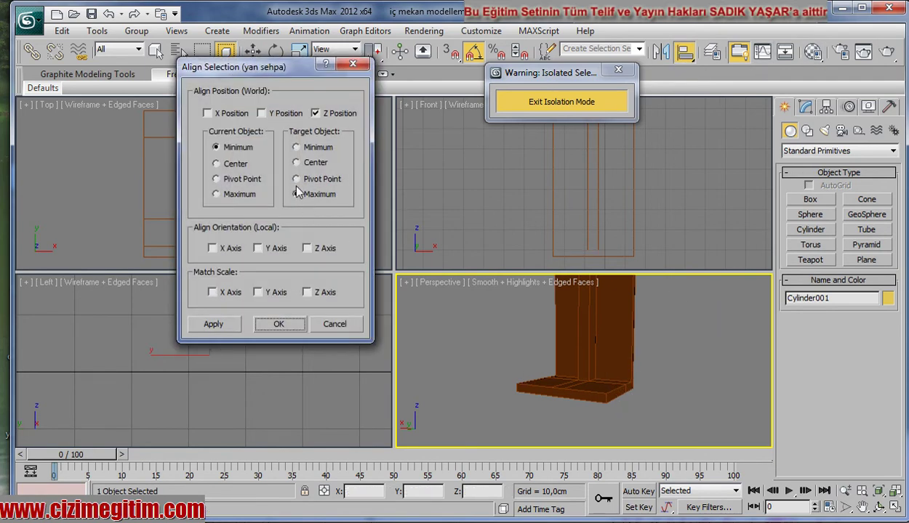
left_click(260, 114)
left_click(208, 114)
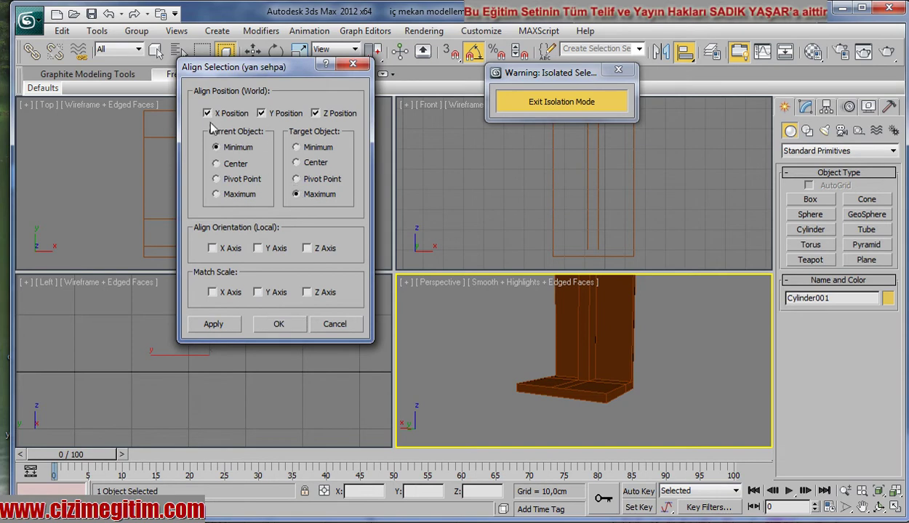
left_click(230, 164)
left_click(297, 162)
left_click(276, 324)
Lower the disc beneath the table base and shift it about 15,6 cm along X
middle_click(511, 211)
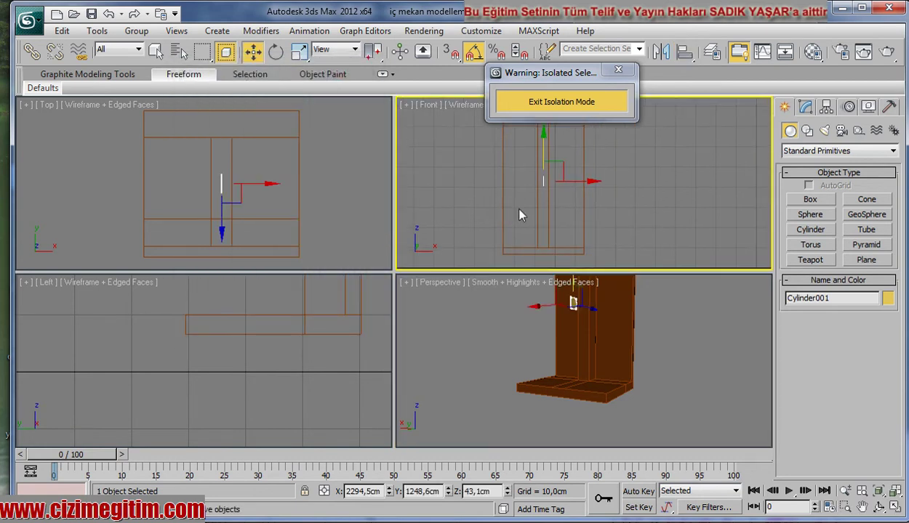
left_click_drag(546, 141, 538, 223)
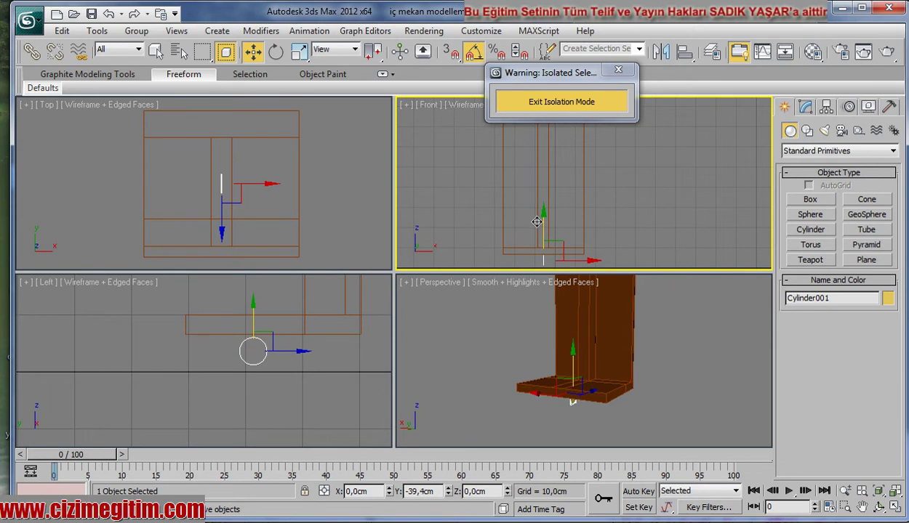
mouse_move(572, 239)
middle_mouse_down()
mouse_move(590, 188)
mouse_move(570, 195)
middle_mouse_up()
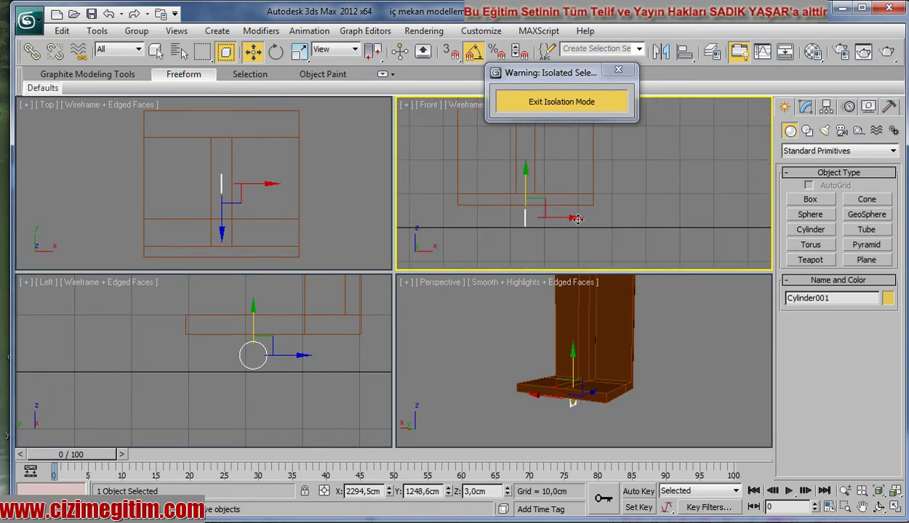
left_click_drag(562, 216, 623, 218)
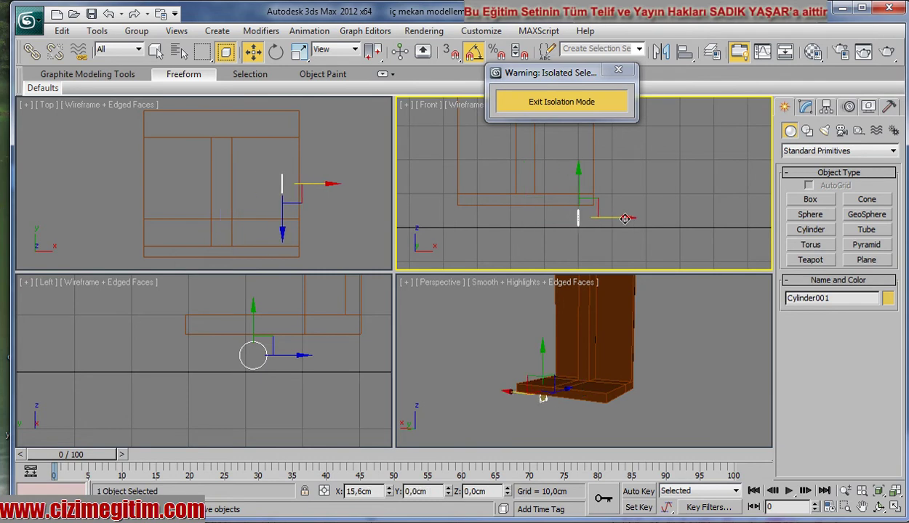
left_click(805, 107)
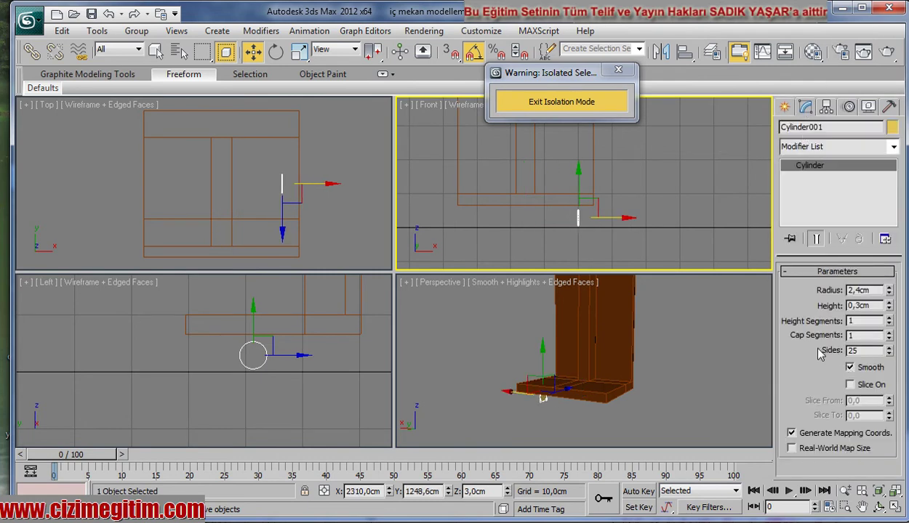
Set the disc's height to 4 cm to form the wheel
double_click(867, 306)
type("4")
key("Return")
mouse_move(628, 411)
middle_mouse_down("alt")
mouse_move(540, 387)
mouse_move(529, 349)
middle_mouse_up("alt")
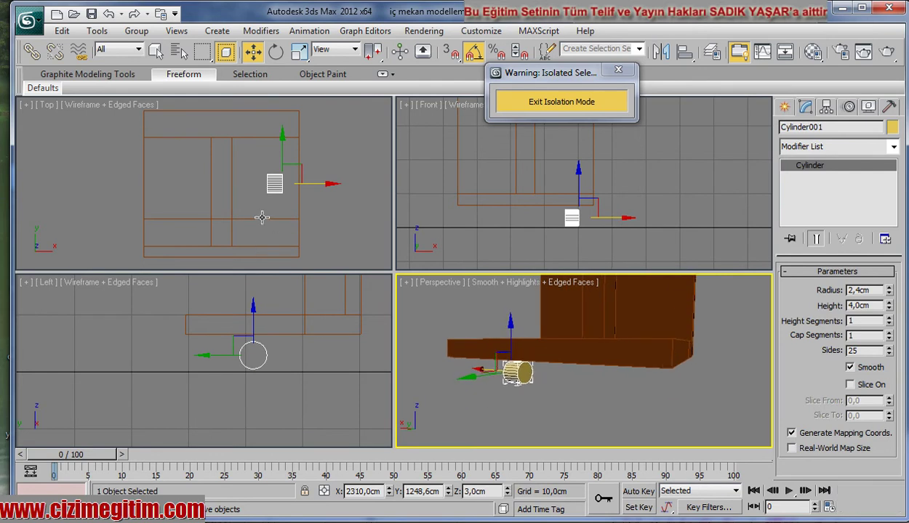
Move the wheel 2.4 cm along X and nudge it down to Z 2,6 cm
middle_click_drag(262, 217, 243, 214)
left_click_drag(293, 181, 304, 181)
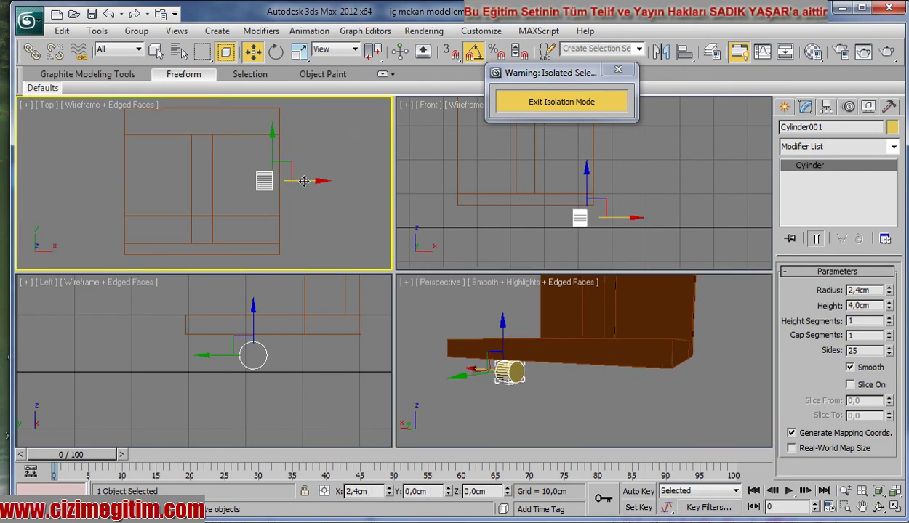
middle_click(259, 305)
scroll(259, 327, "up", 2)
mouse_move(260, 344)
middle_mouse_down()
mouse_move(197, 354)
mouse_move(187, 370)
mouse_move(173, 341)
middle_mouse_up()
scroll(197, 354, "up", 1)
scroll(161, 356, "up", 1)
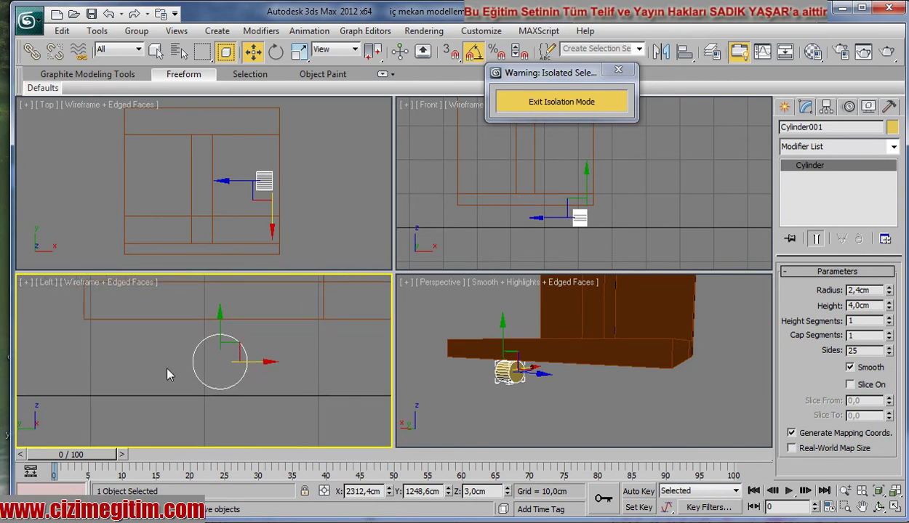
left_click_drag(218, 330, 219, 334)
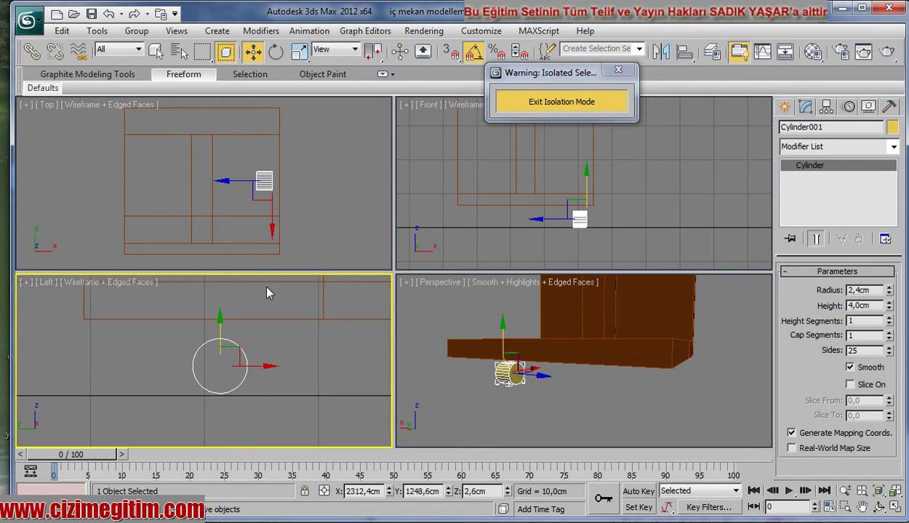
left_click(324, 195)
left_click(785, 108)
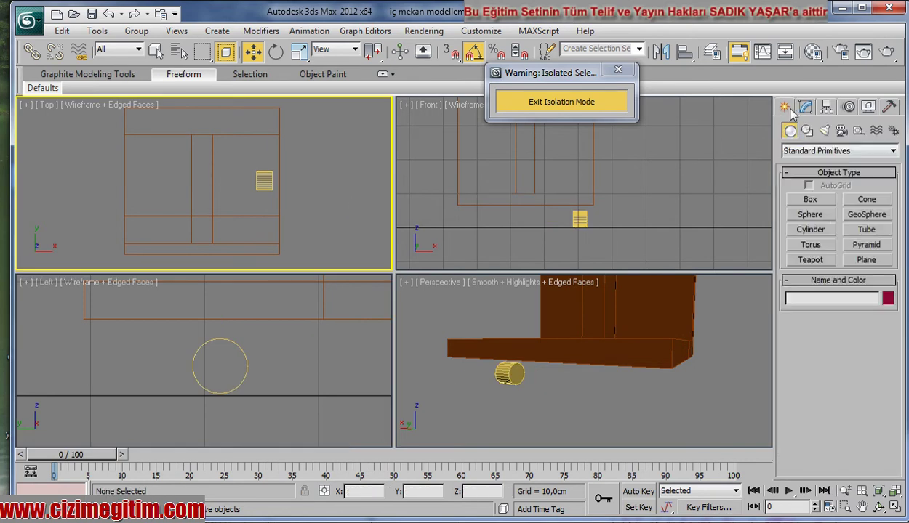
Draw a slim axle cylinder at the wheel centre, radius 0,8 cm and height 3,9 cm
left_click(803, 231)
scroll(278, 223, "up", 2)
scroll(252, 188, "up", 2)
mouse_move(252, 188)
middle_mouse_down()
mouse_move(178, 199)
mouse_move(197, 198)
middle_mouse_up()
scroll(226, 207, "up", 1)
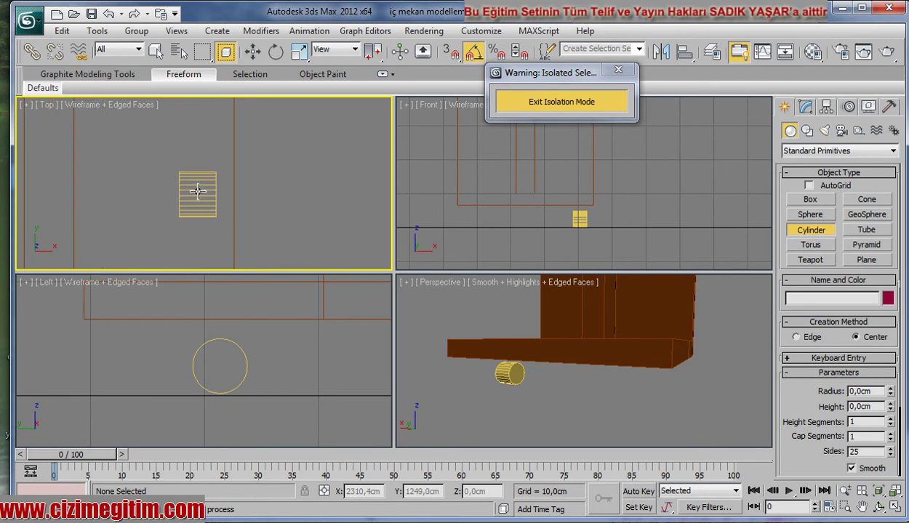
left_click_drag(197, 192, 205, 196)
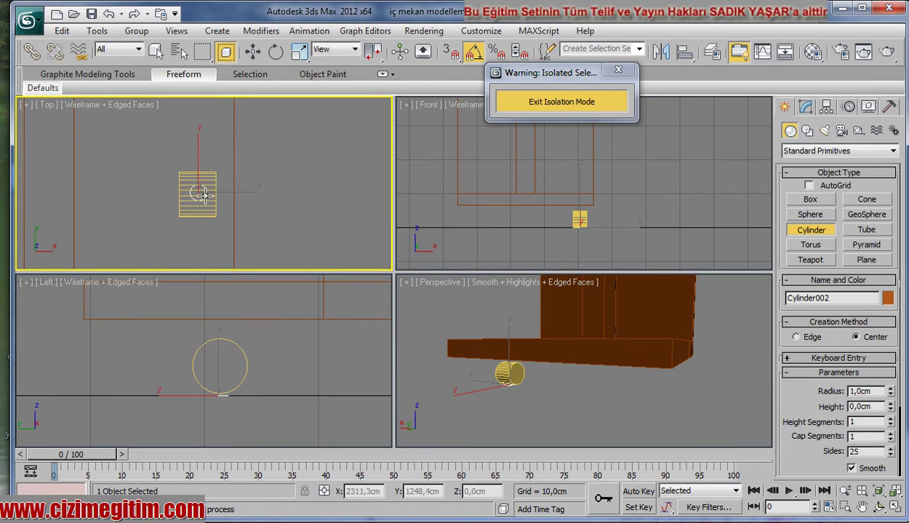
left_click_drag(205, 197, 205, 176)
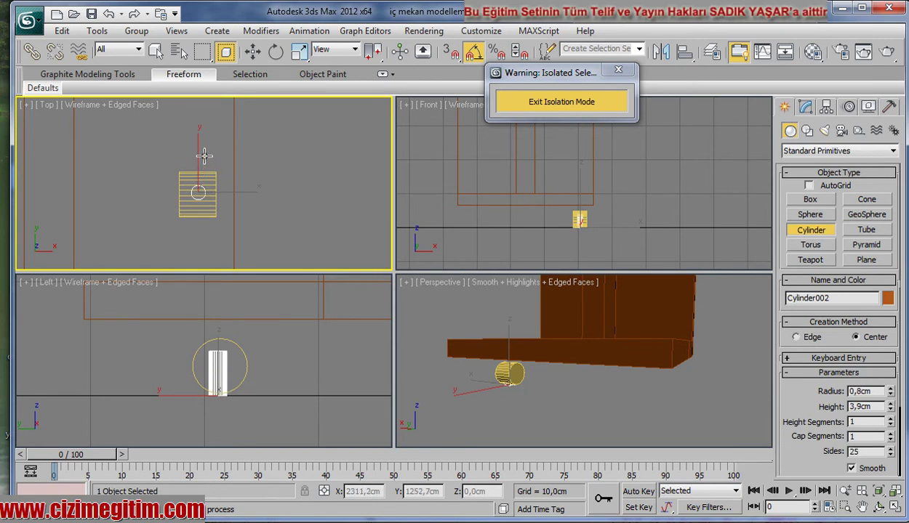
left_click(203, 160)
key("w")
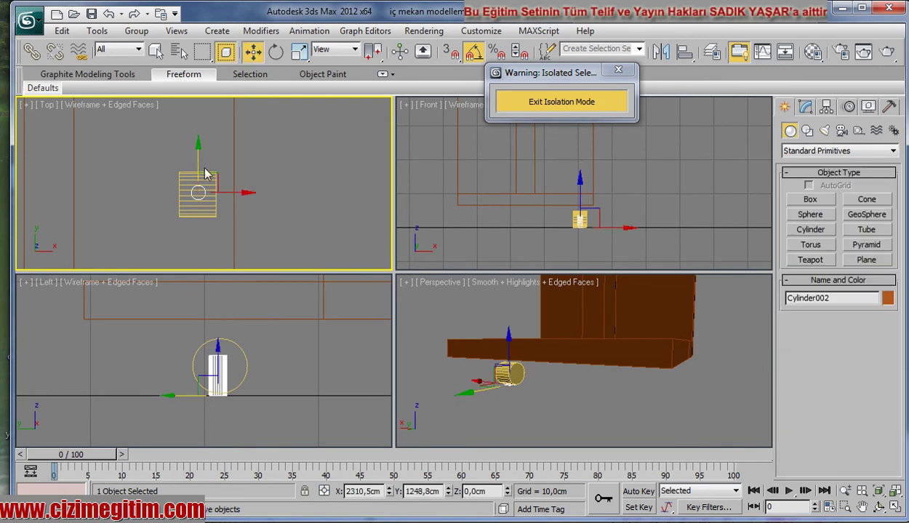
middle_click_drag(263, 356, 250, 351)
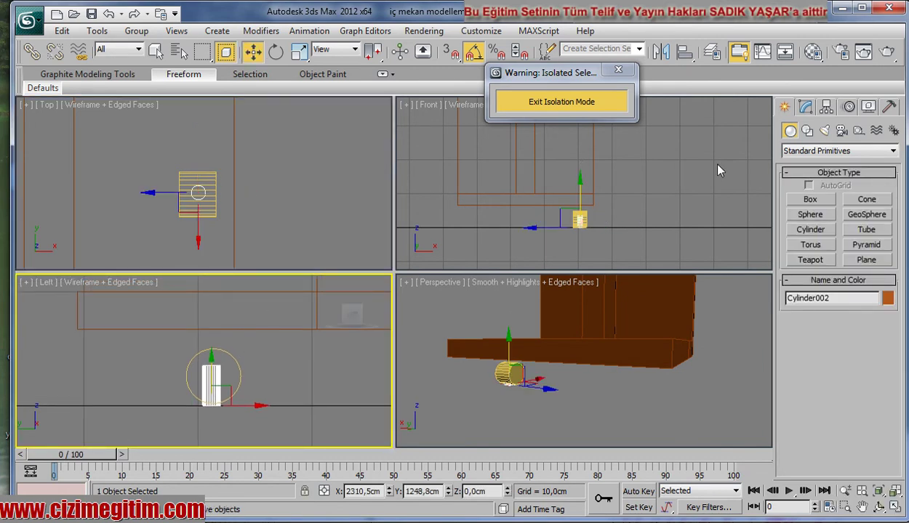
Align the pin's lowest point to the wheel's highest point so it sits on top
left_click(684, 50)
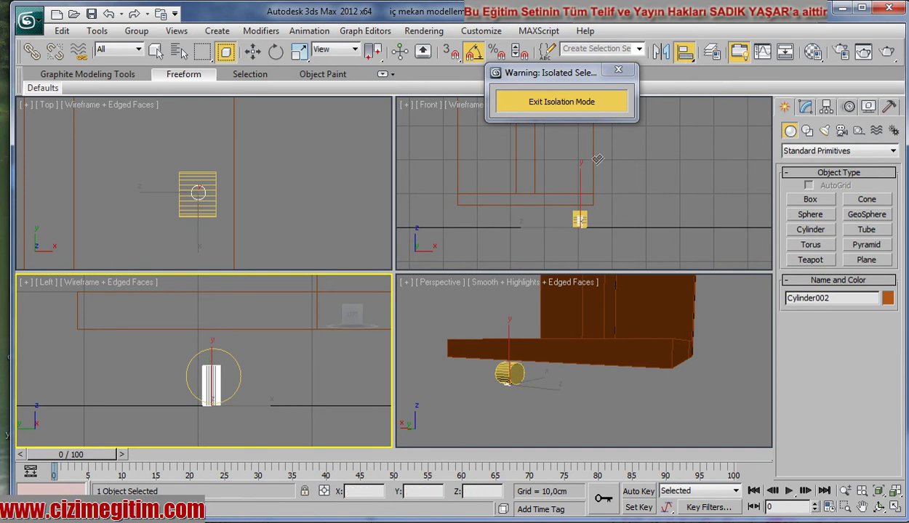
left_click(217, 348)
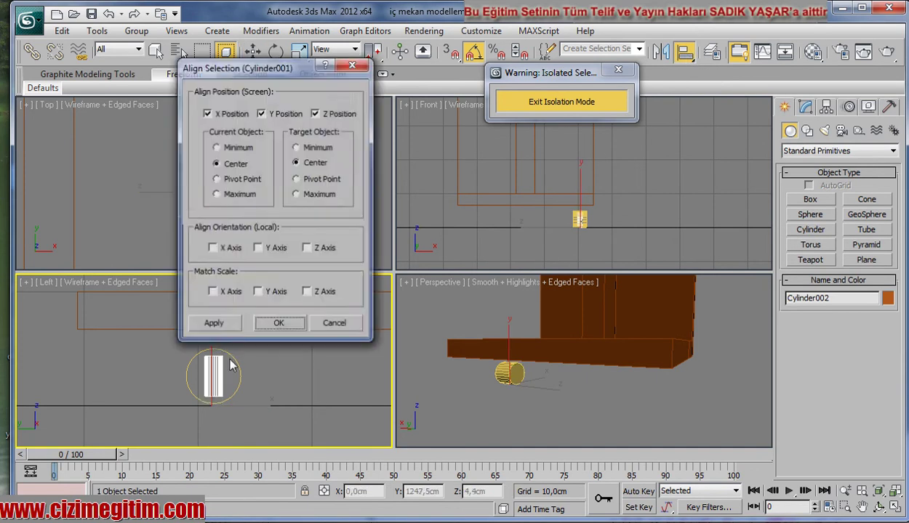
left_click(216, 146)
left_click(296, 194)
left_click(208, 113)
mouse_move(284, 68)
left_mouse_down()
mouse_move(592, 125)
mouse_move(777, 178)
mouse_move(533, 135)
left_mouse_up()
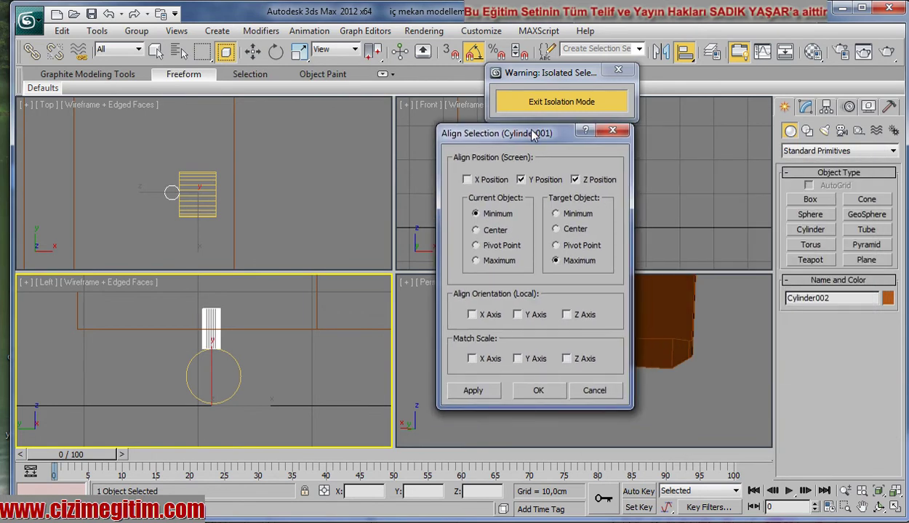
left_click(538, 390)
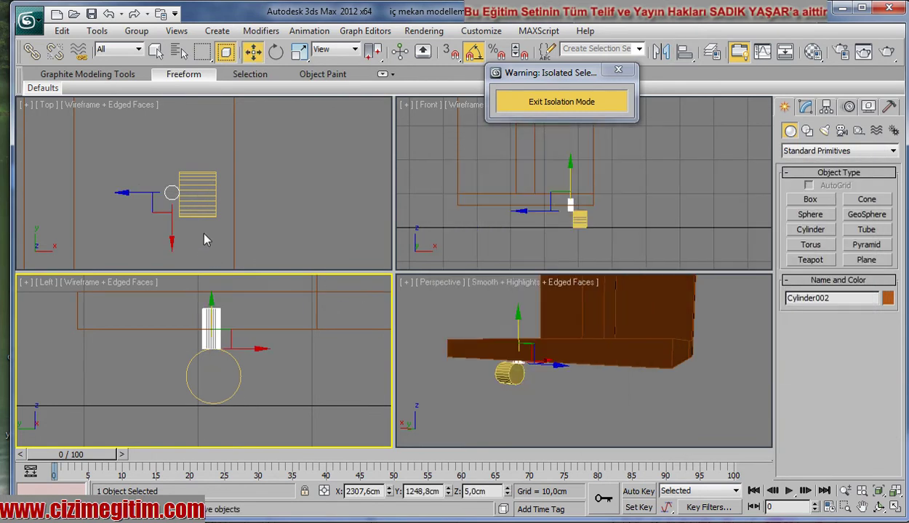
Move the pin 2.5 cm along X and nudge it to centre over the wheel
right_click(123, 189)
left_click_drag(194, 193, 226, 189)
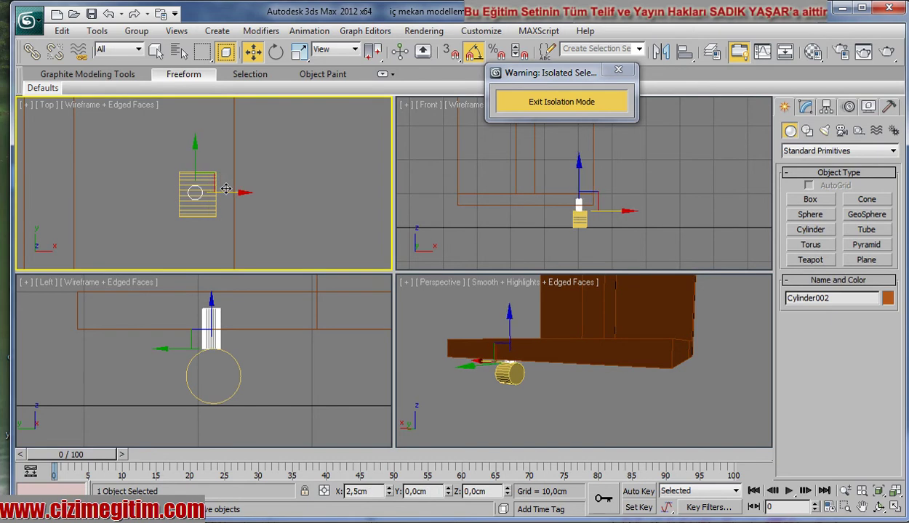
left_click_drag(195, 149, 196, 159)
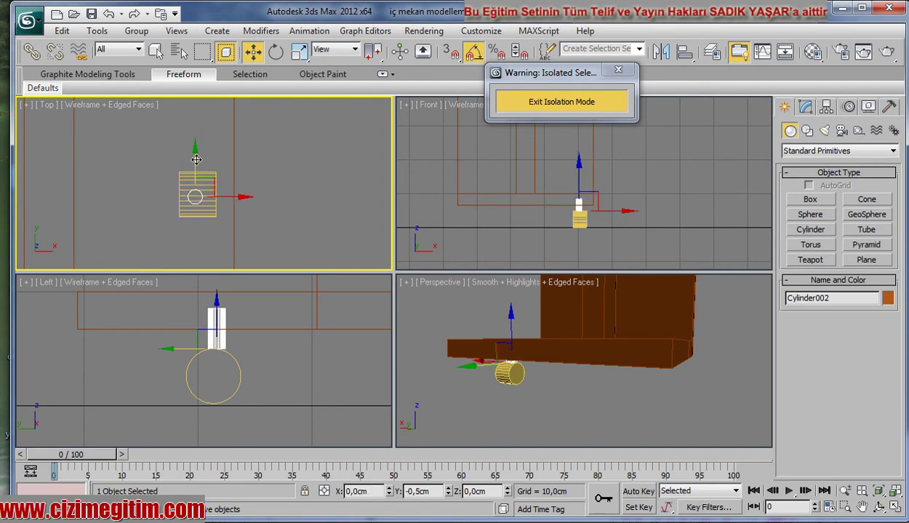
left_click_drag(230, 197, 235, 197)
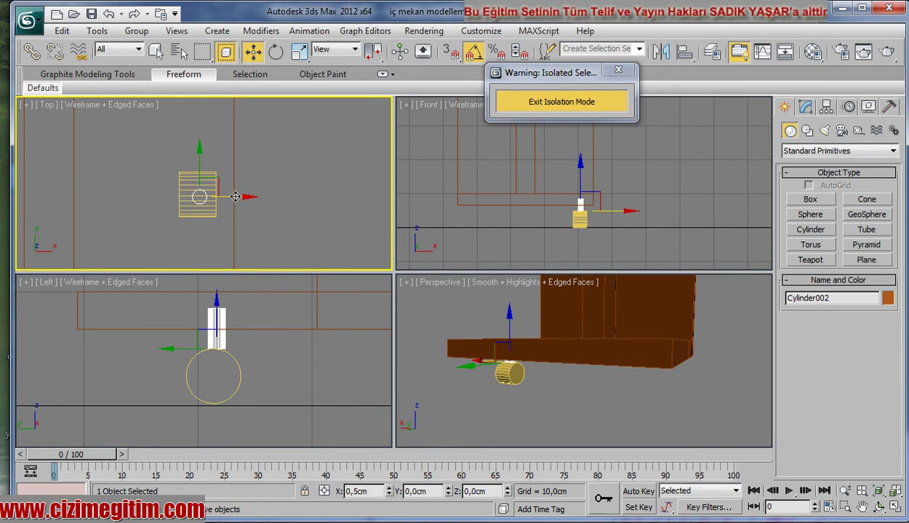
left_click(200, 186)
left_click(217, 314)
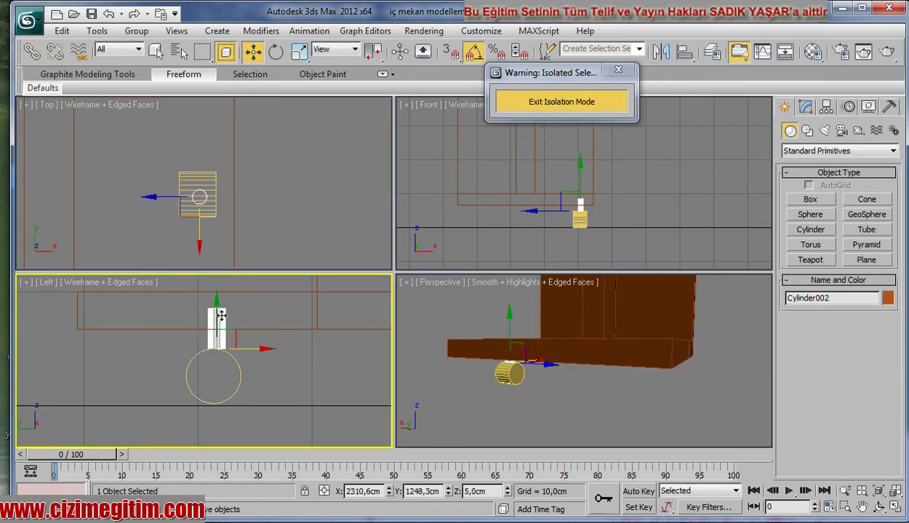
Reduce the pin's radius to 0,5 cm and give it 8 sides
scroll(237, 319, "up", 2)
scroll(242, 320, "up", 1)
scroll(244, 321, "up", 2)
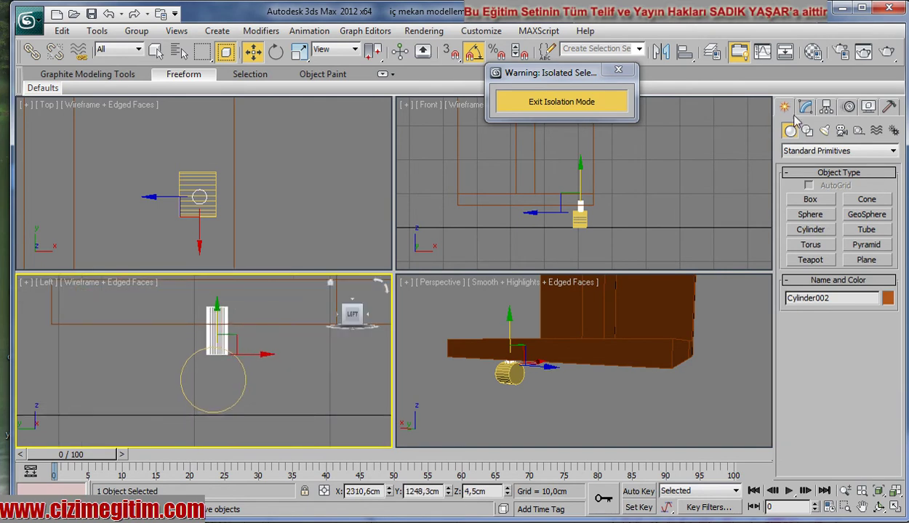
left_click(805, 108)
double_click(872, 306)
left_click_drag(889, 290, 890, 312)
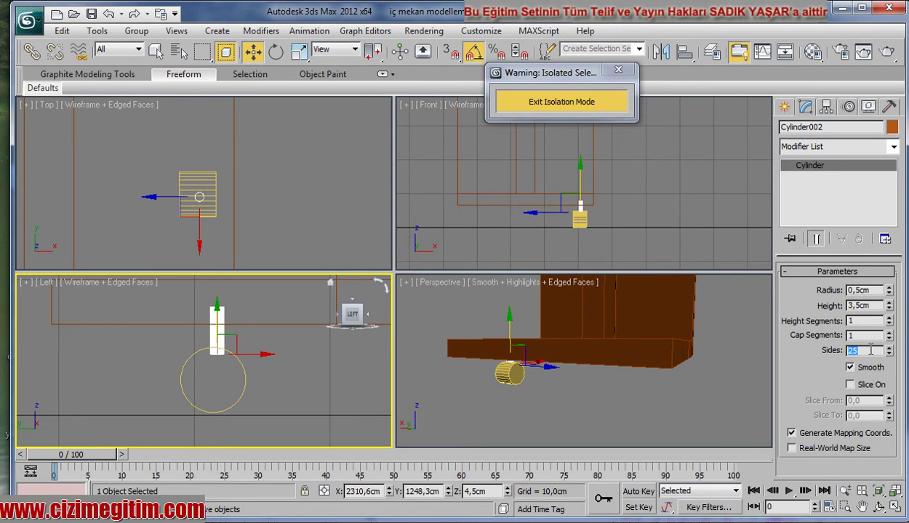
type("8")
key("Return")
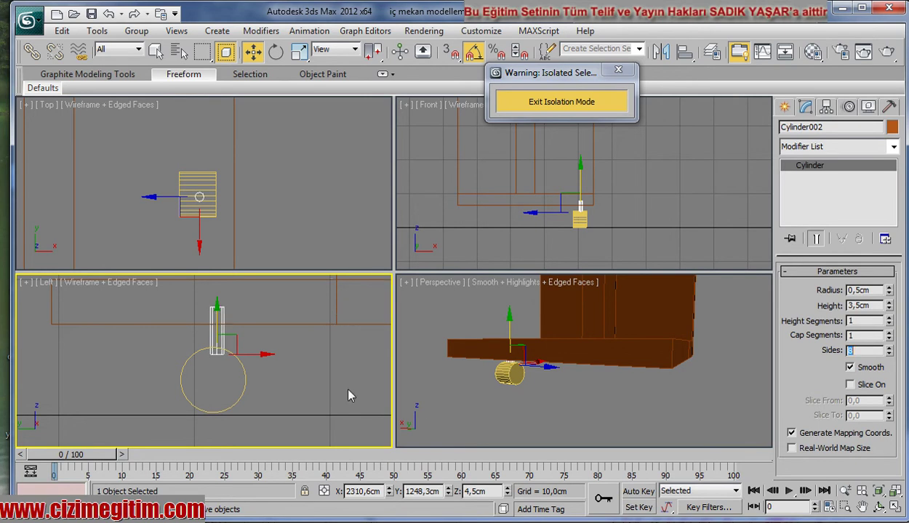
Set the pin's height to 2,0 cm
left_click(302, 365)
scroll(213, 350, "up", 2)
scroll(208, 360, "up", 1)
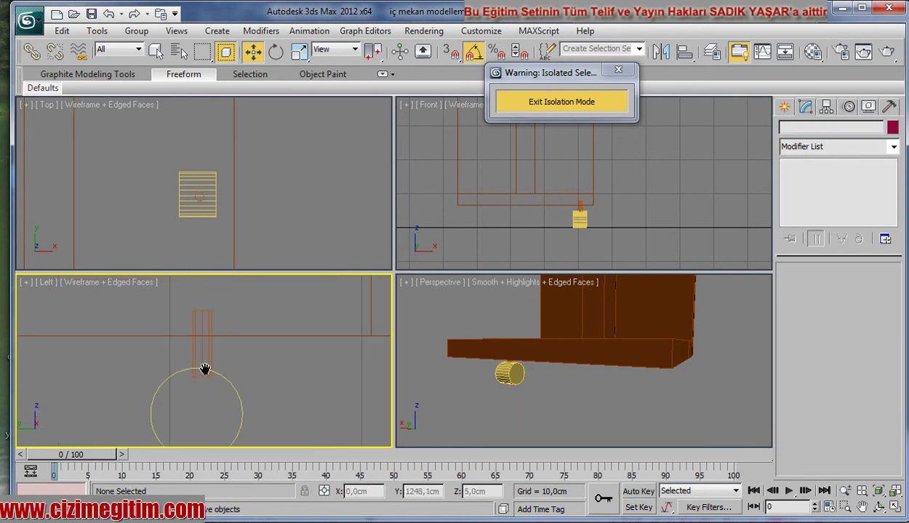
scroll(206, 353, "up", 1)
left_click(206, 353)
double_click(865, 305)
type("2")
key("Return")
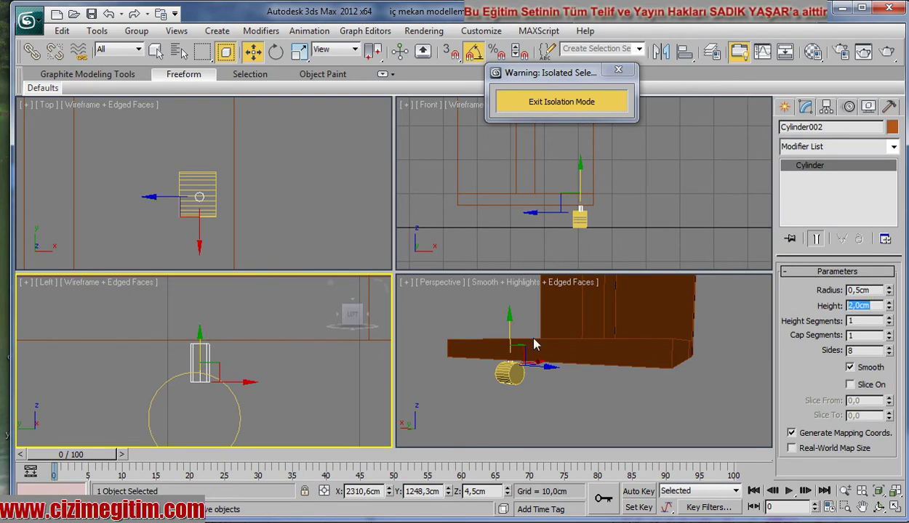
Re-centre the pin over the wheel, raising it slightly and nudging it left
scroll(171, 365, "up", 1)
scroll(195, 375, "up", 1)
scroll(188, 345, "up", 1)
left_click_drag(190, 335, 192, 333)
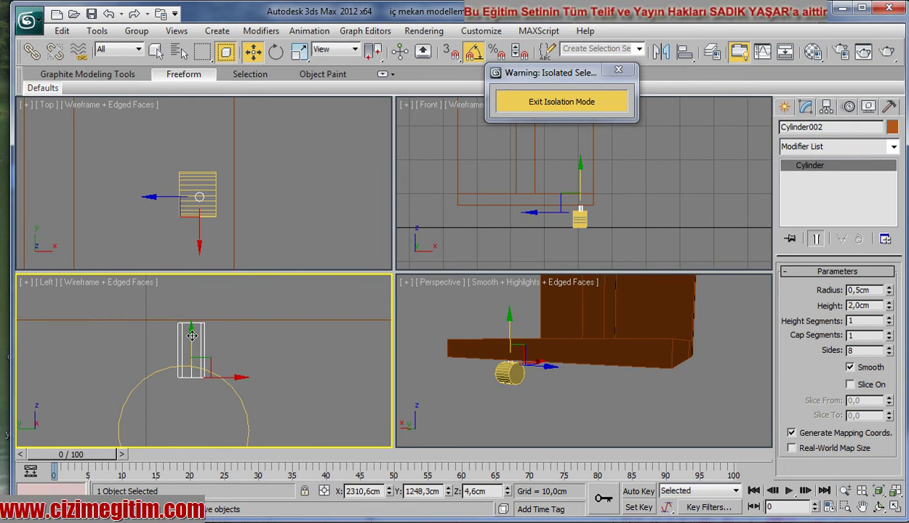
left_click(252, 204)
scroll(193, 195, "up", 1)
scroll(193, 195, "up", 1)
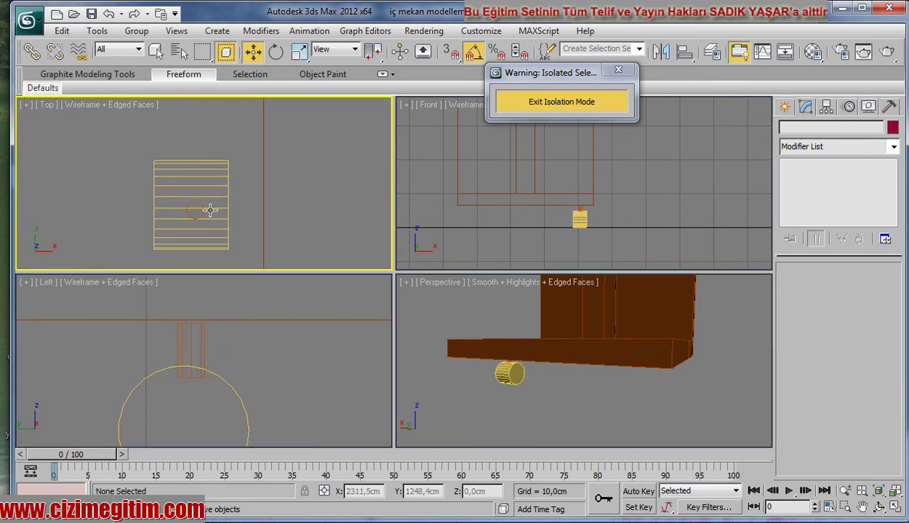
left_click(215, 216)
left_click_drag(216, 218, 211, 217)
Draw a 4,1 × 4,1 cm square box plate, 0,8 cm high, over the wheel assembly
left_click(275, 229)
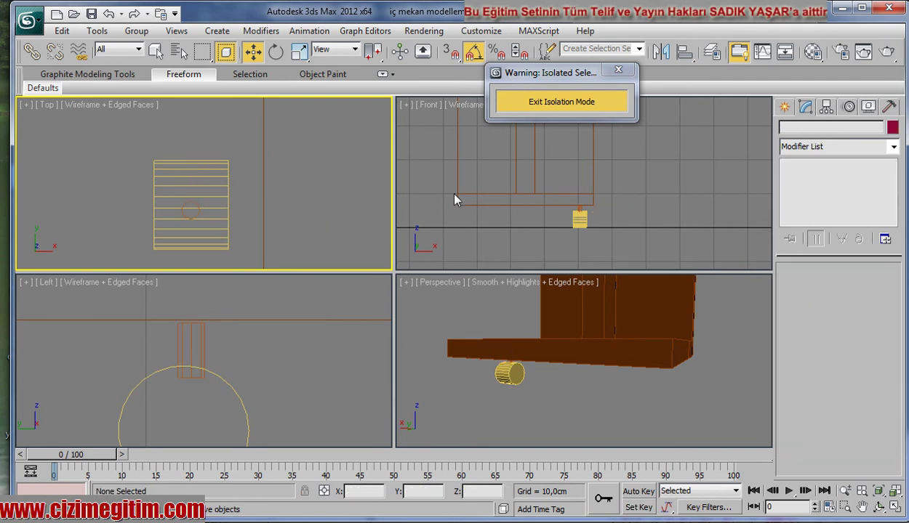
left_click(784, 107)
left_click(810, 199)
middle_click_drag(302, 240, 158, 147)
left_click_drag(158, 147, 233, 223)
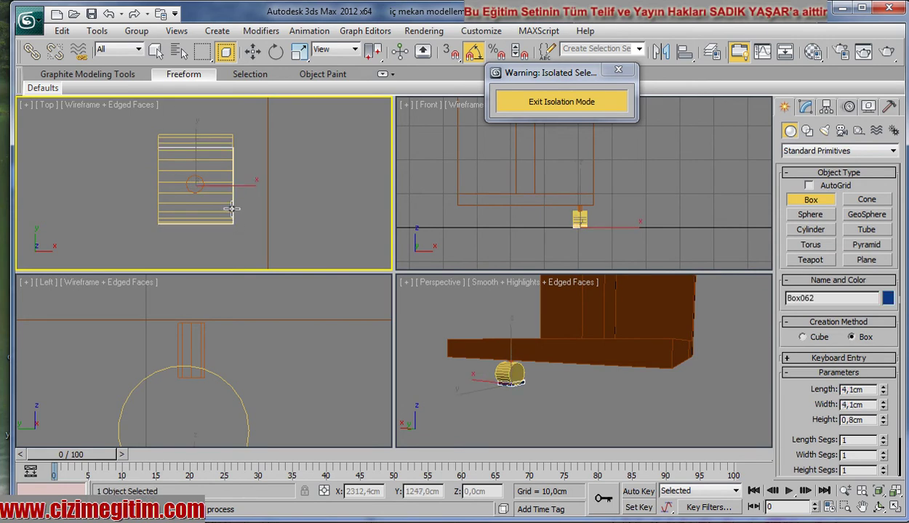
key("w")
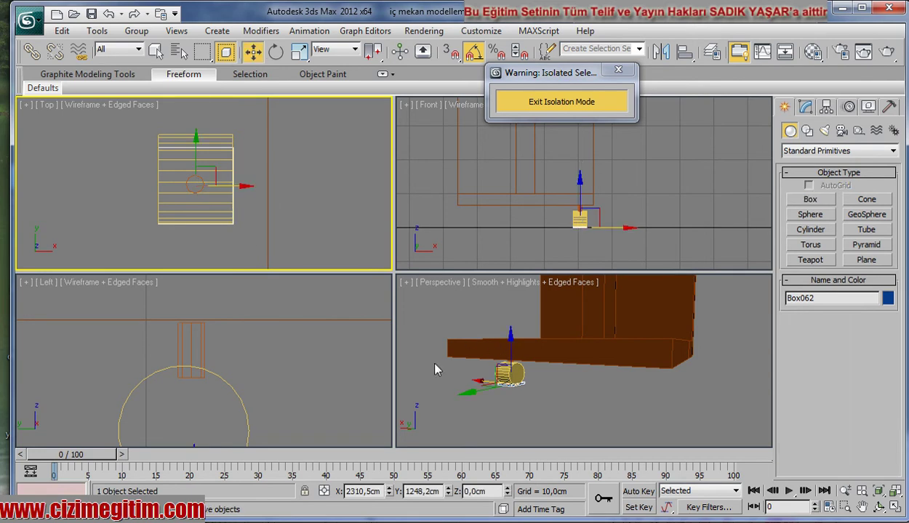
Lift the plate to Z 6,2 cm, just under the tabletop
middle_click_drag(283, 353, 288, 328)
scroll(285, 332, "down", 2)
left_click_drag(197, 387, 197, 289)
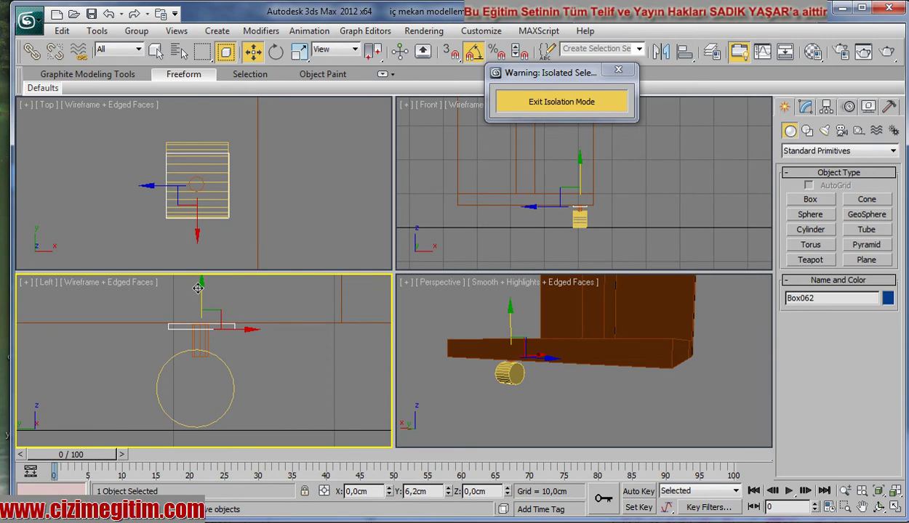
left_click(241, 369)
middle_click_drag(241, 368, 187, 359)
scroll(217, 364, "up", 1)
scroll(186, 352, "up", 1)
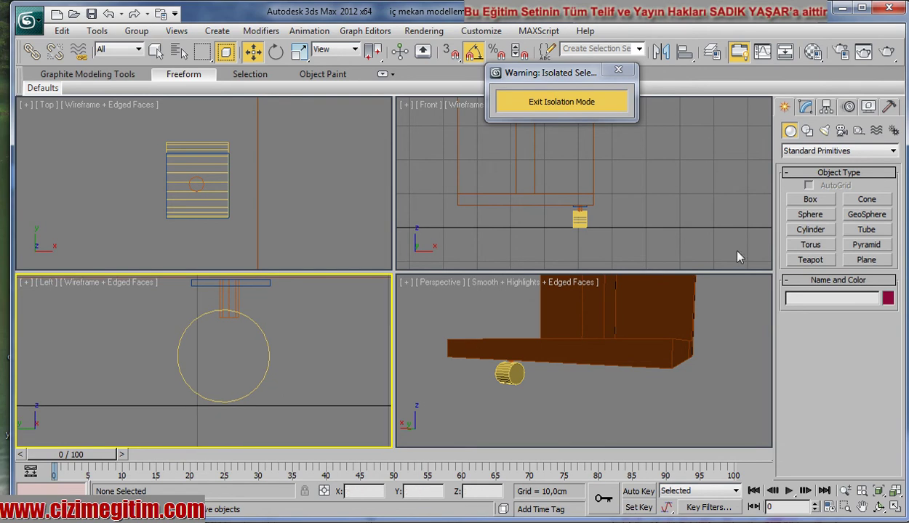
With AutoGrid on, draw a 2,4 cm-radius disc on the wheel's side face
left_click(810, 230)
middle_click_drag(244, 379, 258, 359)
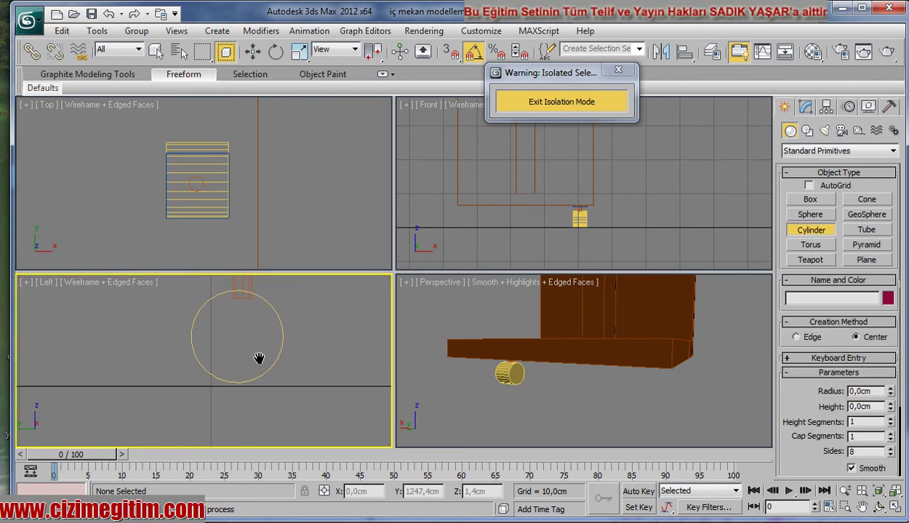
left_click(809, 186)
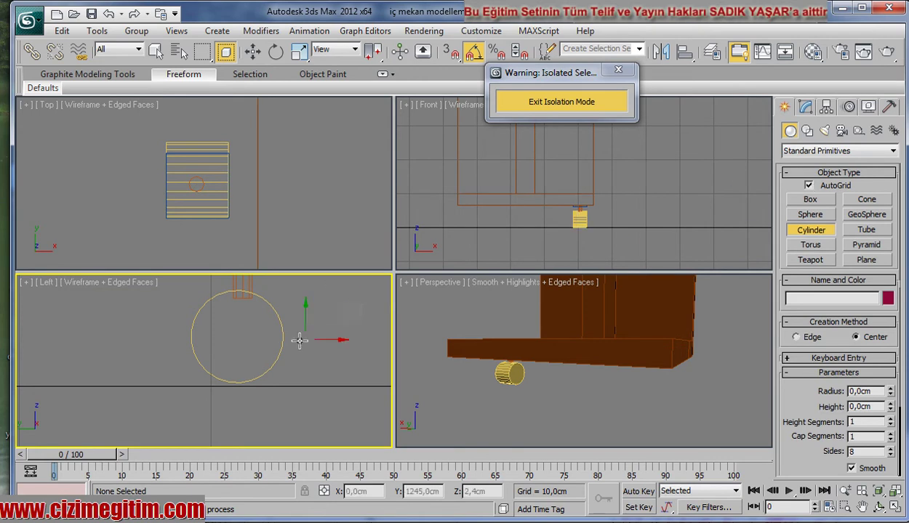
mouse_move(290, 341)
middle_mouse_down()
mouse_move(223, 334)
mouse_move(223, 354)
middle_mouse_up()
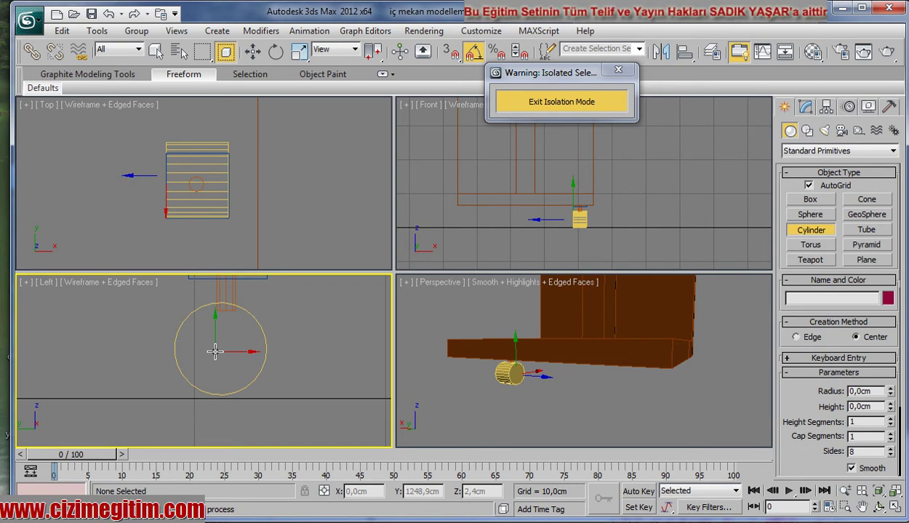
left_click_drag(215, 351, 203, 395)
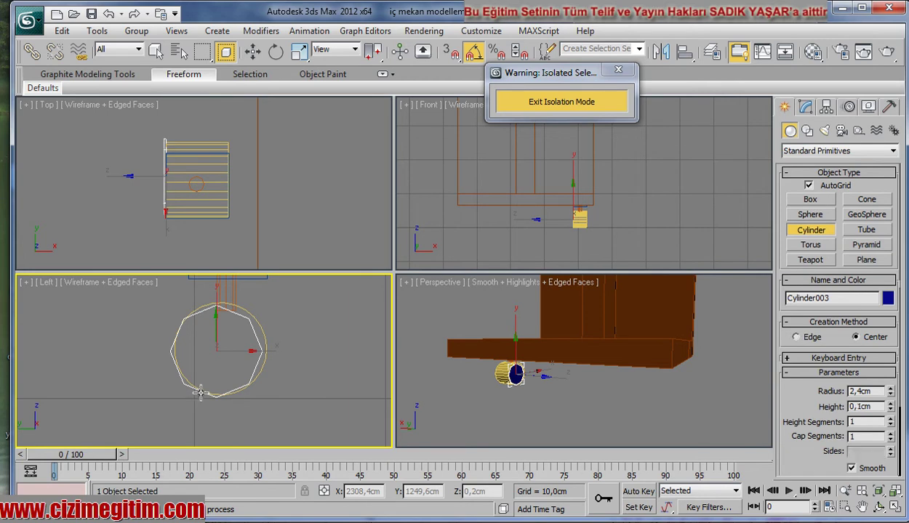
left_click(145, 381)
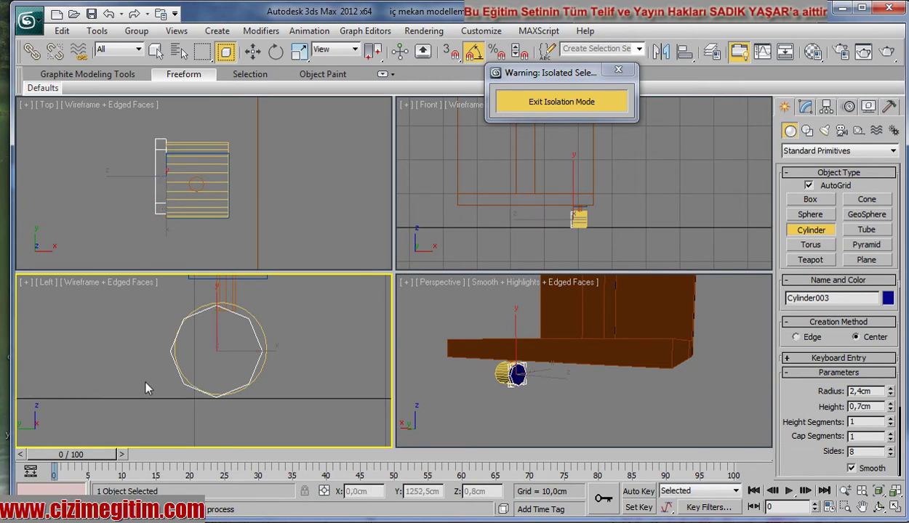
key("w")
Give the disc 24 sides and nudge it down to line up with the wheel
left_click(806, 107)
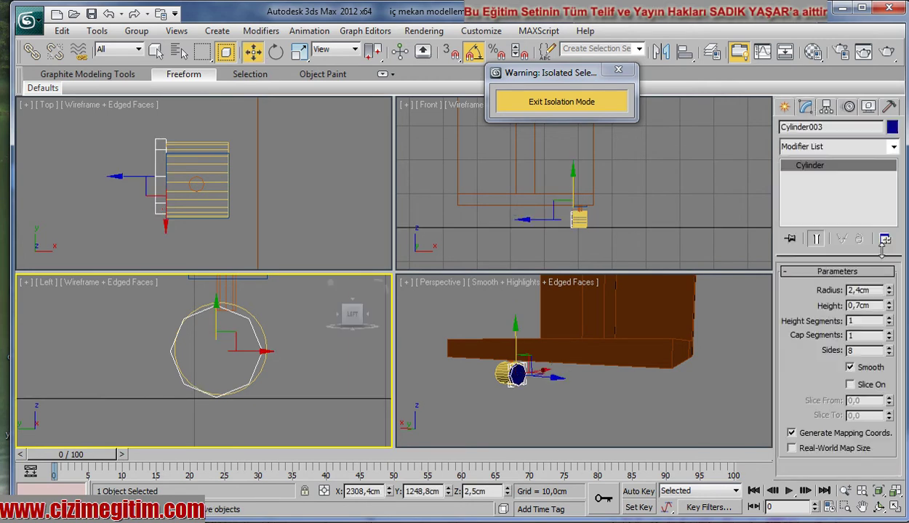
type("24")
key("Return")
middle_click_drag(311, 338, 305, 341)
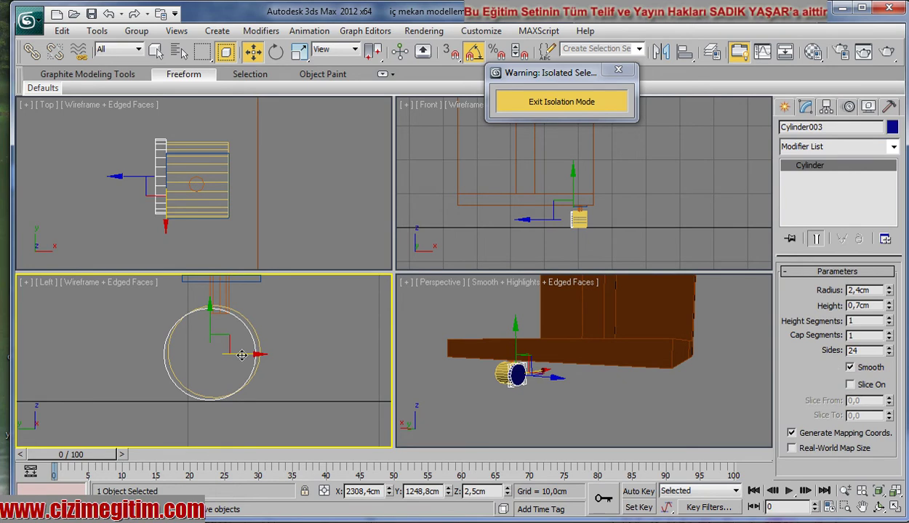
left_click_drag(207, 323, 206, 327)
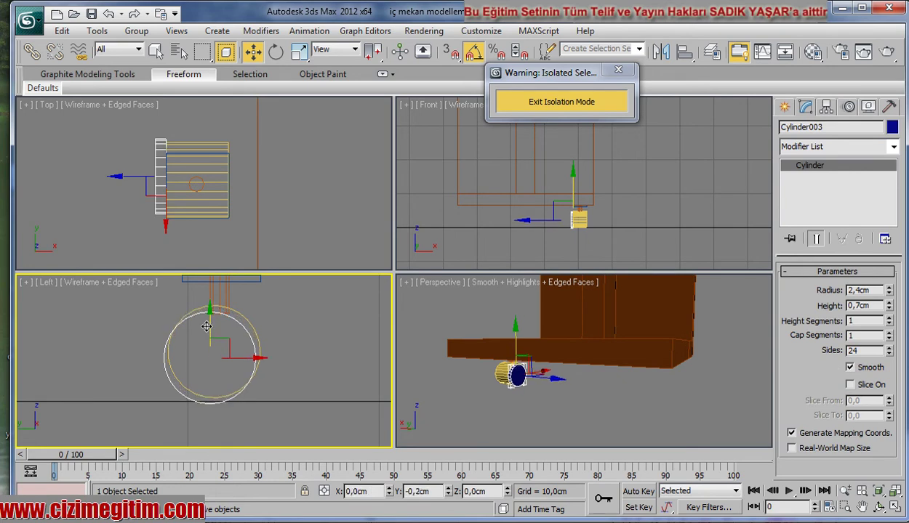
middle_click_drag(177, 331, 159, 339)
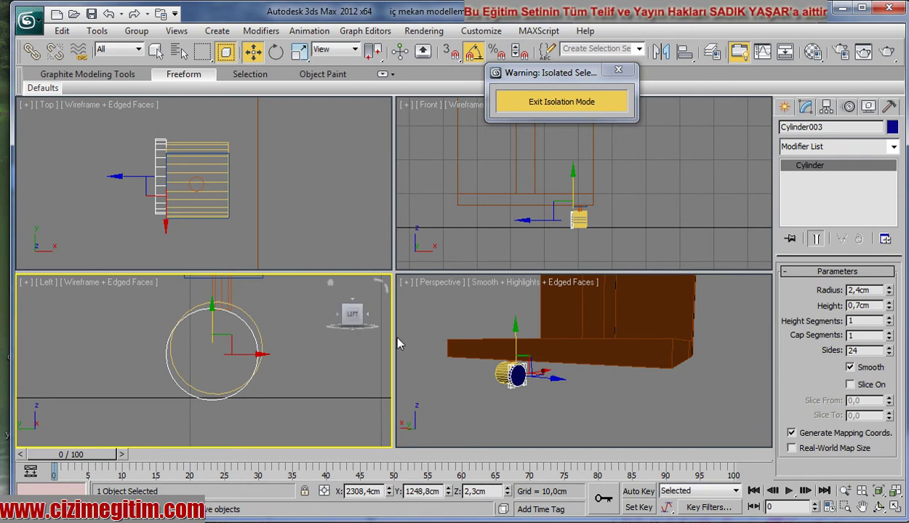
Push the second disc sideways against the first wheel
left_click(162, 177)
left_click(159, 176)
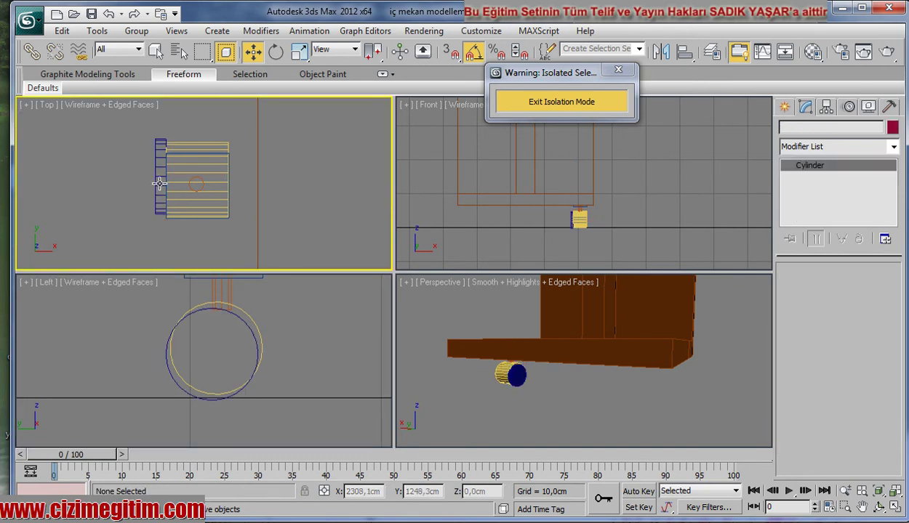
left_click_drag(208, 176, 216, 176)
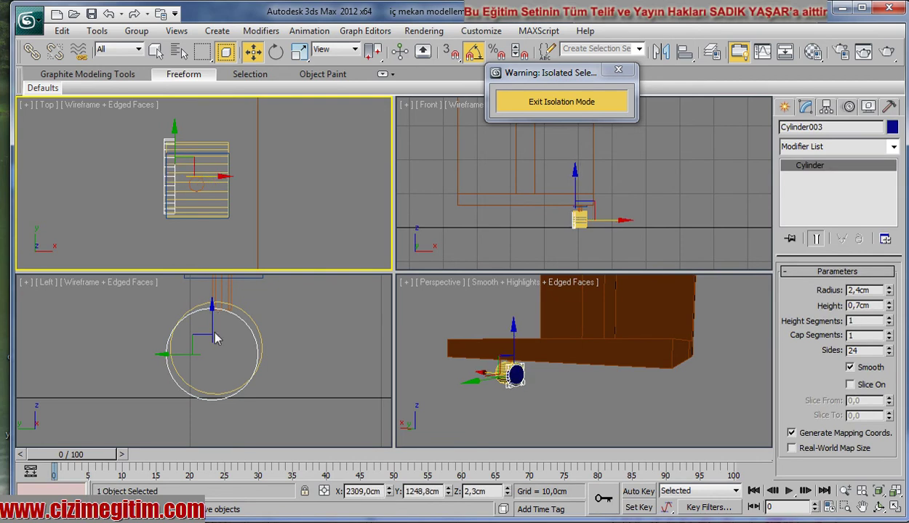
Increase the disc's height to 1,5 cm
right_click(180, 352)
middle_click_drag(141, 324, 135, 319)
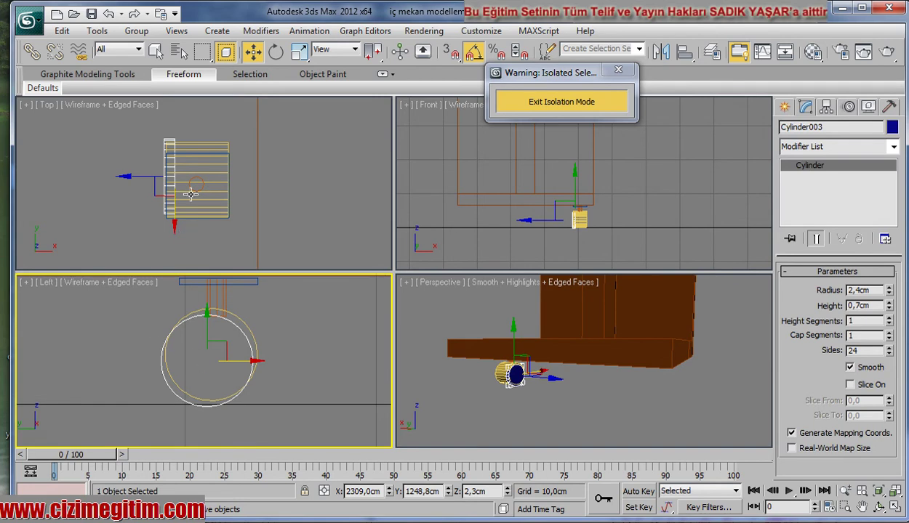
mouse_move(285, 365)
middle_mouse_down()
mouse_move(289, 351)
mouse_move(285, 360)
middle_mouse_up()
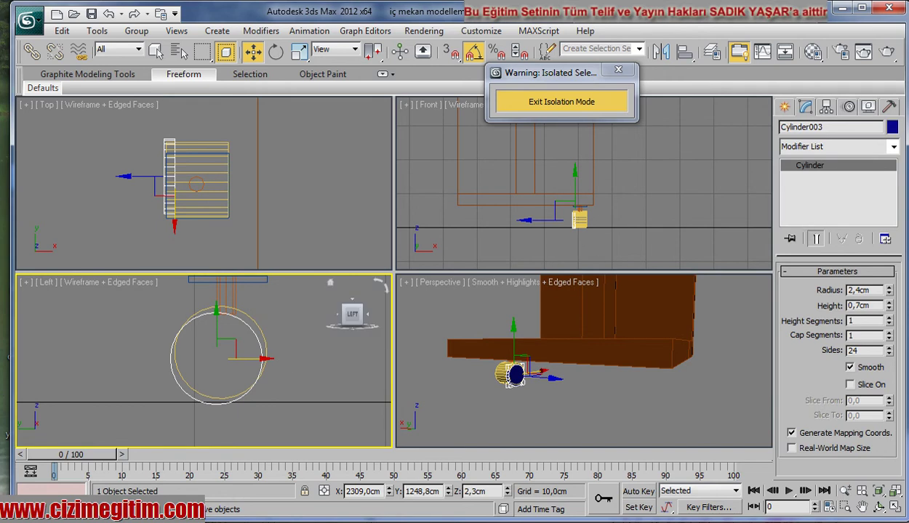
double_click(879, 305)
type("1")
key("Return")
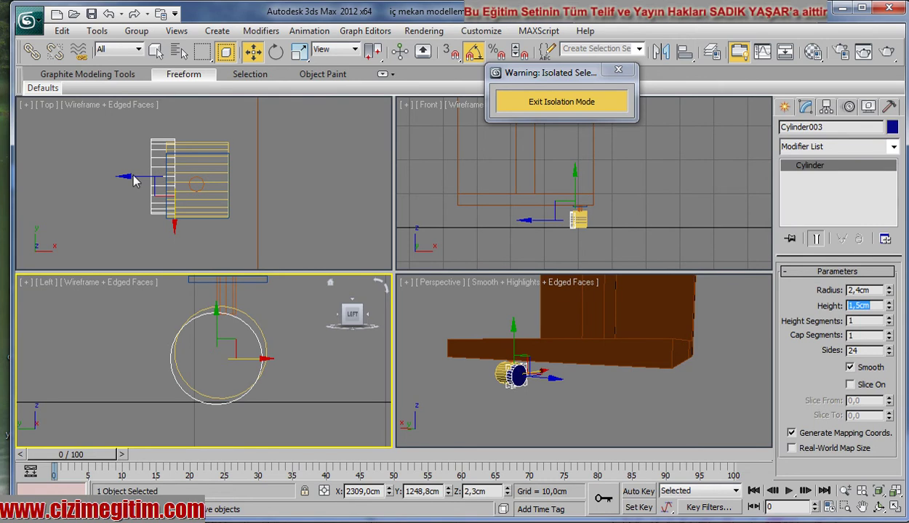
Shift the wheel cylinder slightly right along X
left_click(131, 181)
left_click(151, 174)
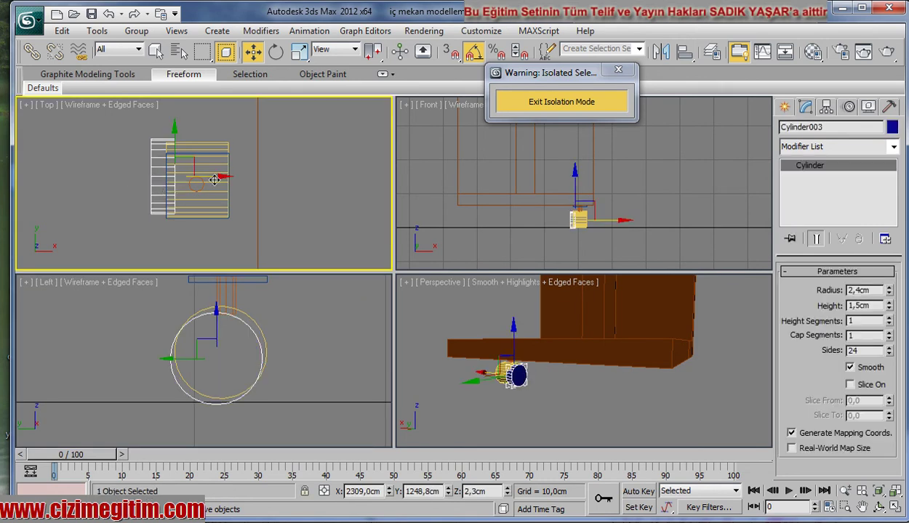
left_click_drag(214, 178, 227, 181)
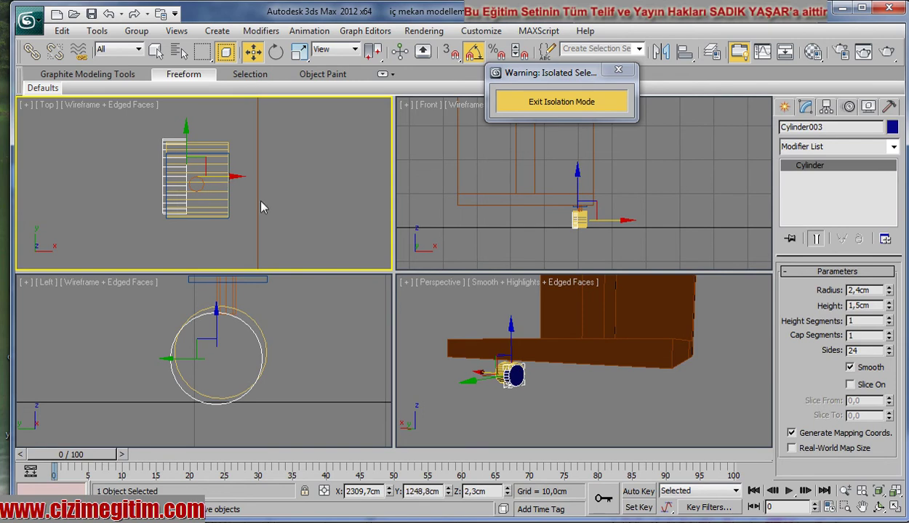
left_click(218, 172)
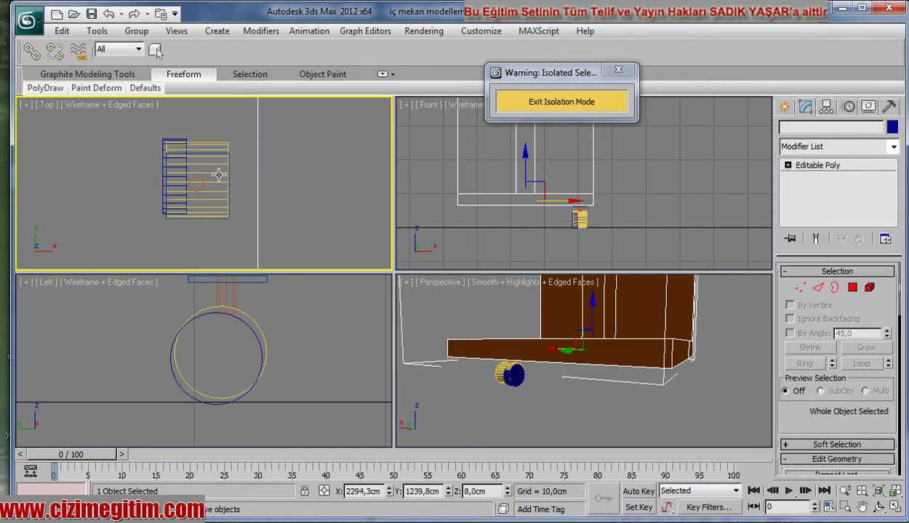
left_click(166, 137)
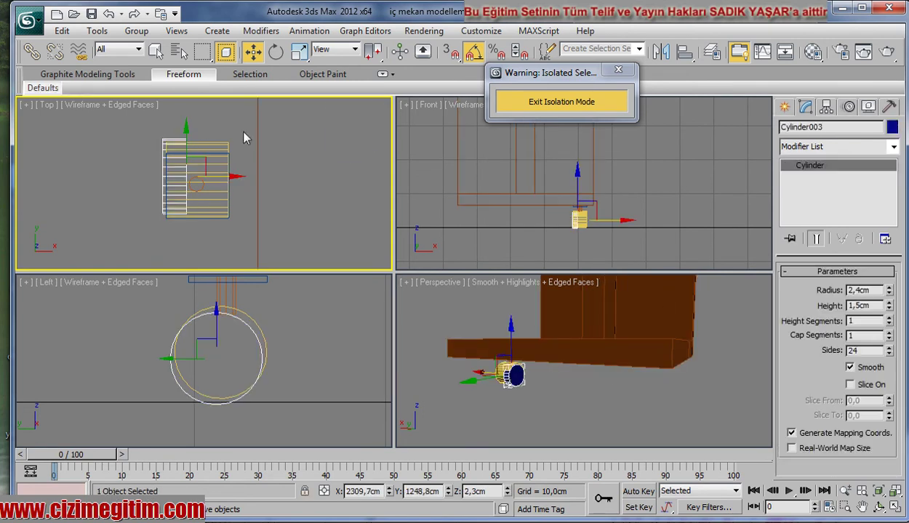
left_click(662, 51)
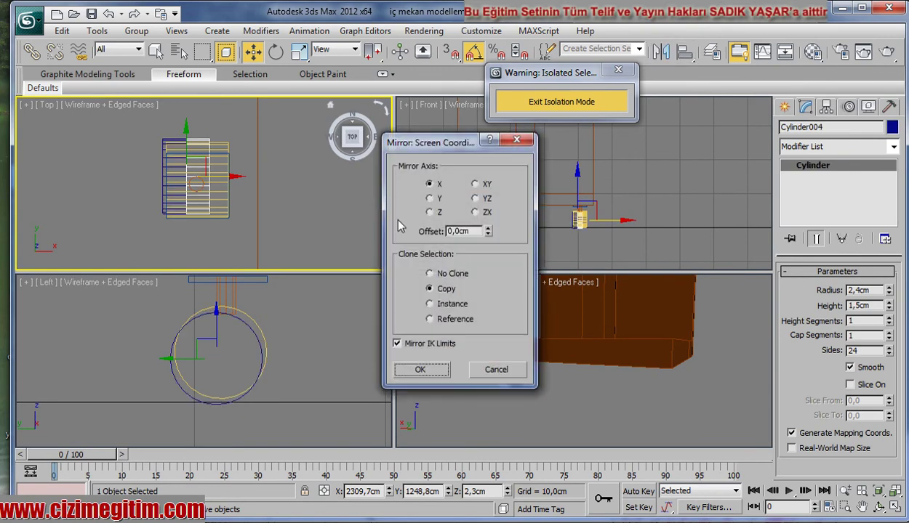
Mirror a copy of the wheel across X with a 1,5 cm offset, creating Cylinder004
double_click(460, 231)
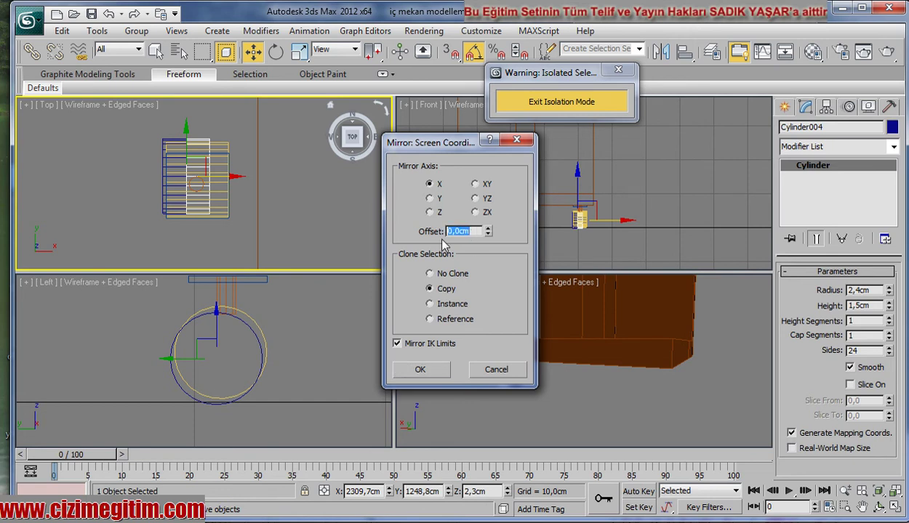
type("3")
key("Return")
type("2")
key("Return")
type("1")
key("Return")
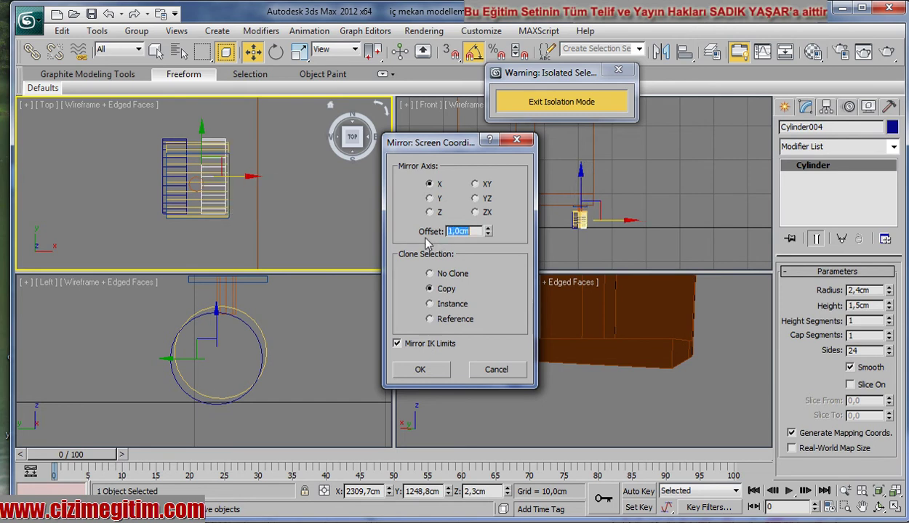
type("1,5")
key("Return")
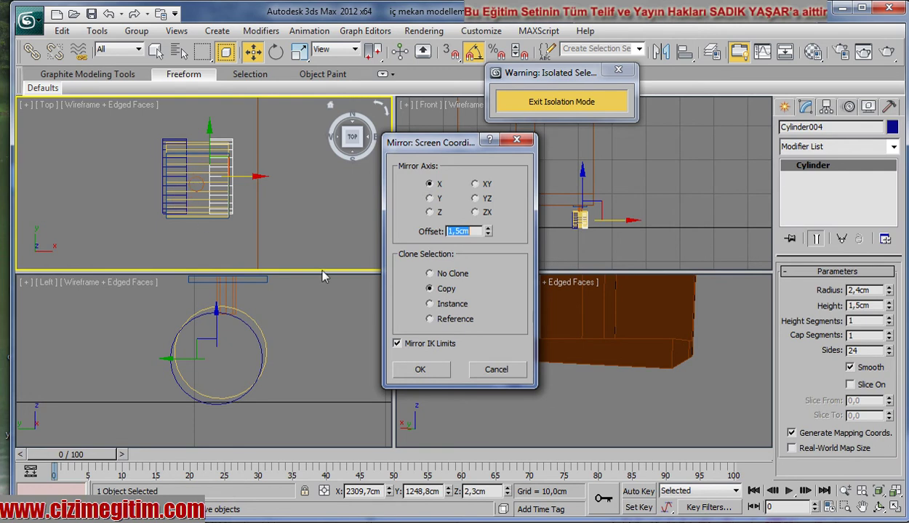
left_click(420, 369)
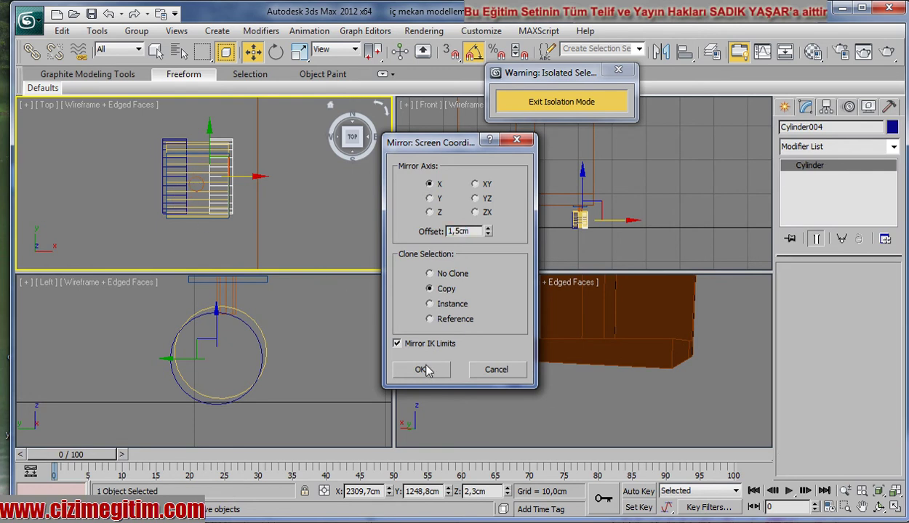
mouse_move(271, 303)
middle_mouse_down()
mouse_move(285, 315)
mouse_move(277, 353)
middle_mouse_up()
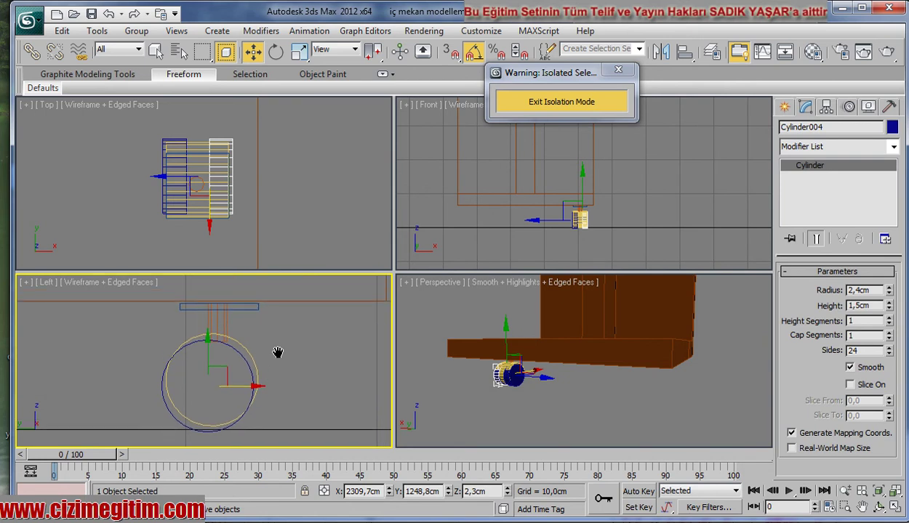
Deselect the wheel and arm the Line spline tool under Shapes, framing the Left view
left_click(784, 107)
left_click(807, 130)
middle_click_drag(242, 350, 284, 332)
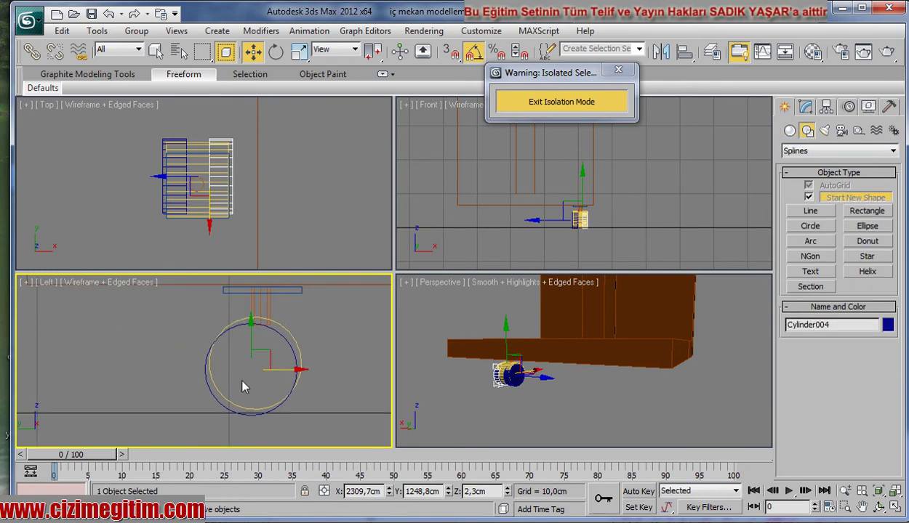
middle_click_drag(176, 340, 178, 334)
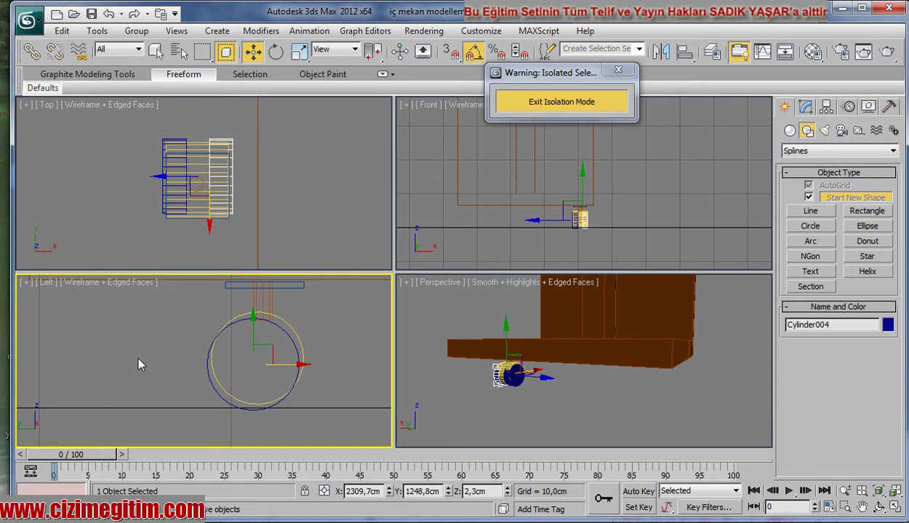
left_click(147, 344)
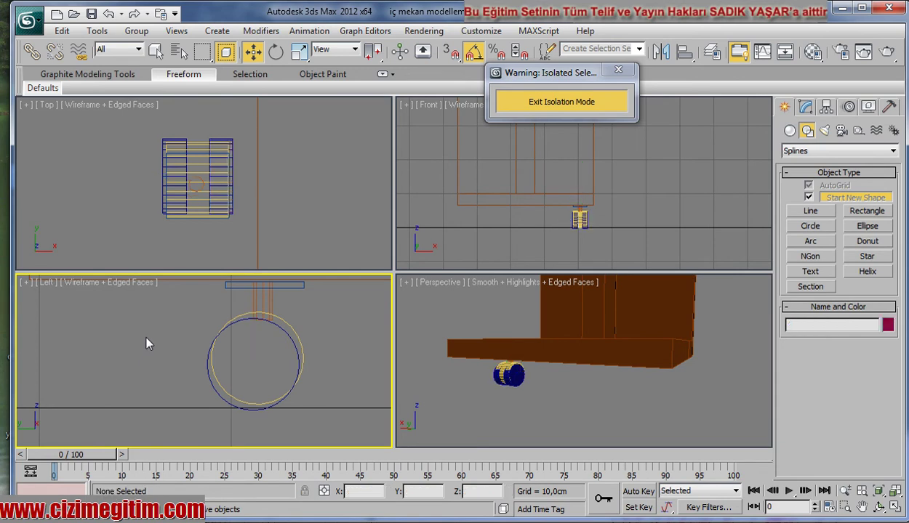
middle_click_drag(131, 345, 129, 343)
middle_click_drag(188, 342, 202, 353)
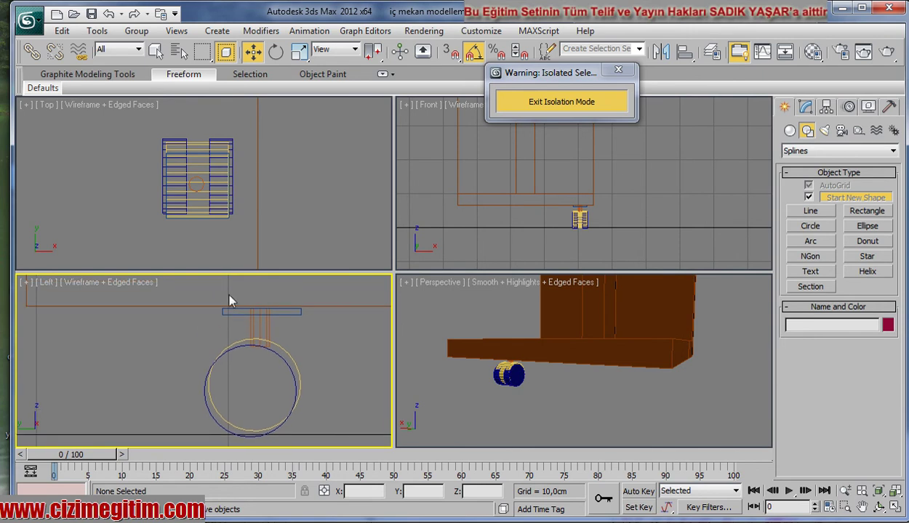
left_click(809, 210)
middle_click_drag(118, 361, 154, 346)
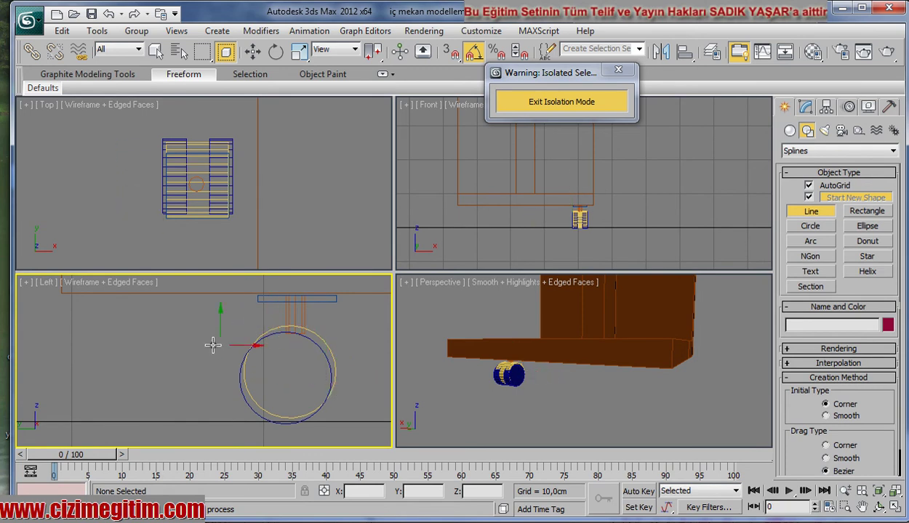
Trace a six-corner bracket profile around the wheel in the Left view and close it
left_click(192, 323)
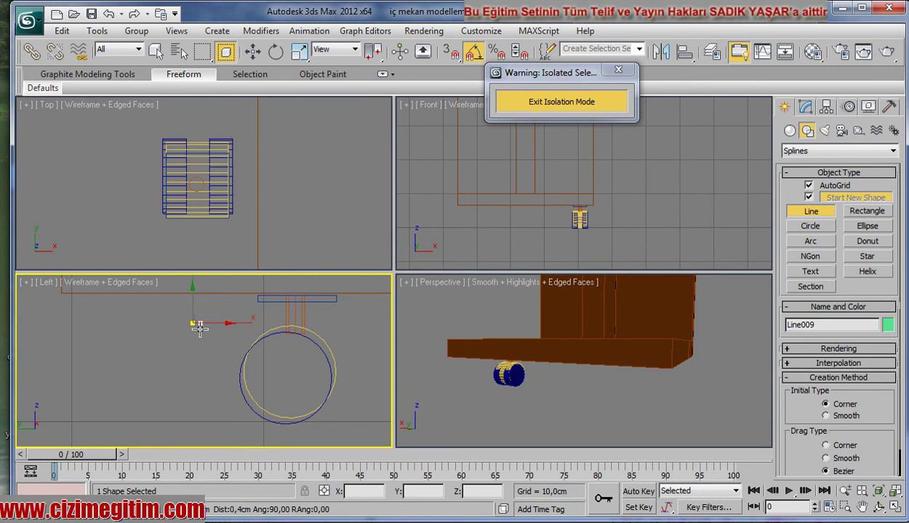
left_click(251, 323)
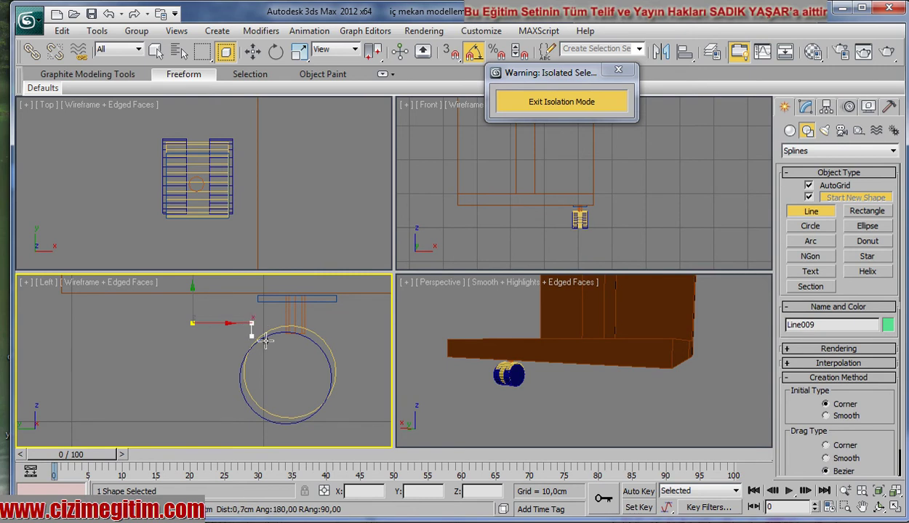
left_click(287, 375)
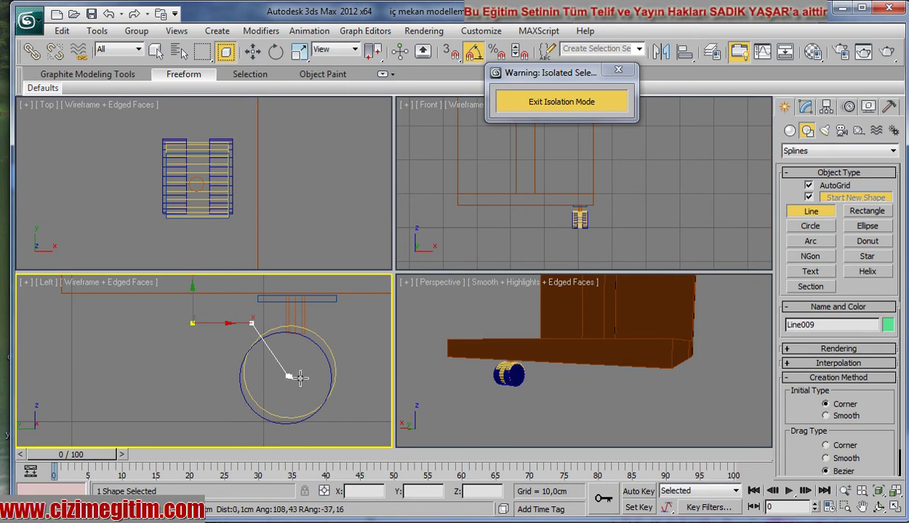
left_click(355, 375)
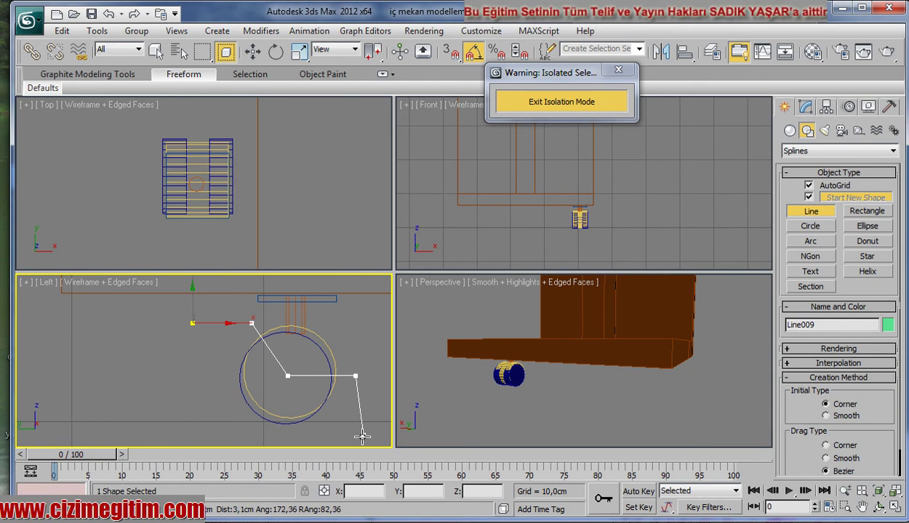
left_click(351, 436)
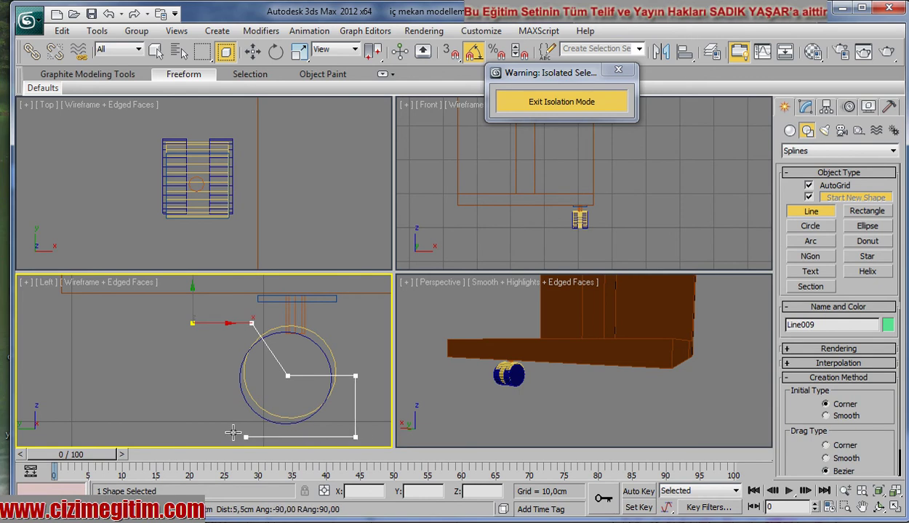
left_click(192, 436)
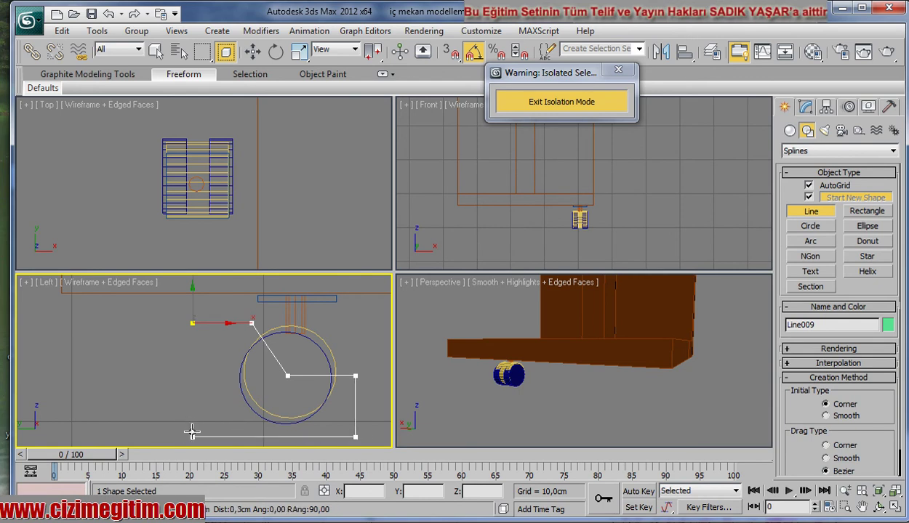
left_click(193, 323)
left_click(544, 361)
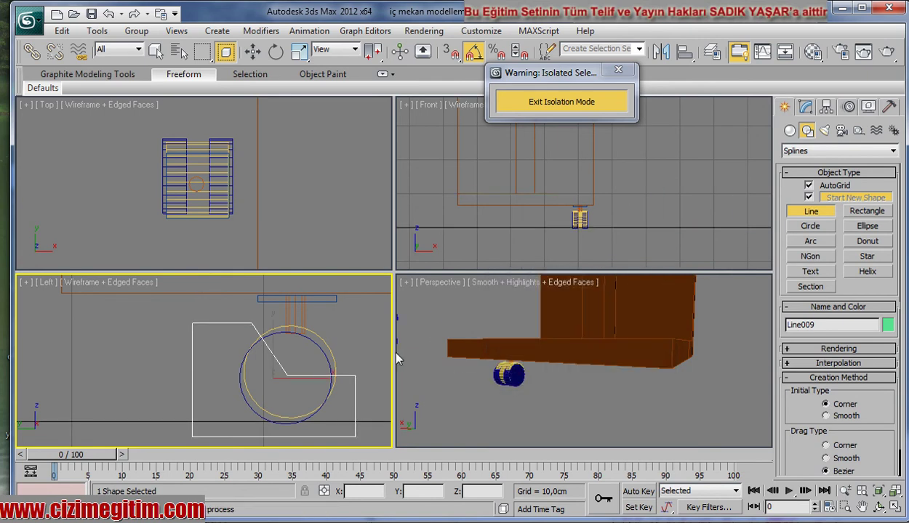
right_click(568, 382)
right_click(568, 382)
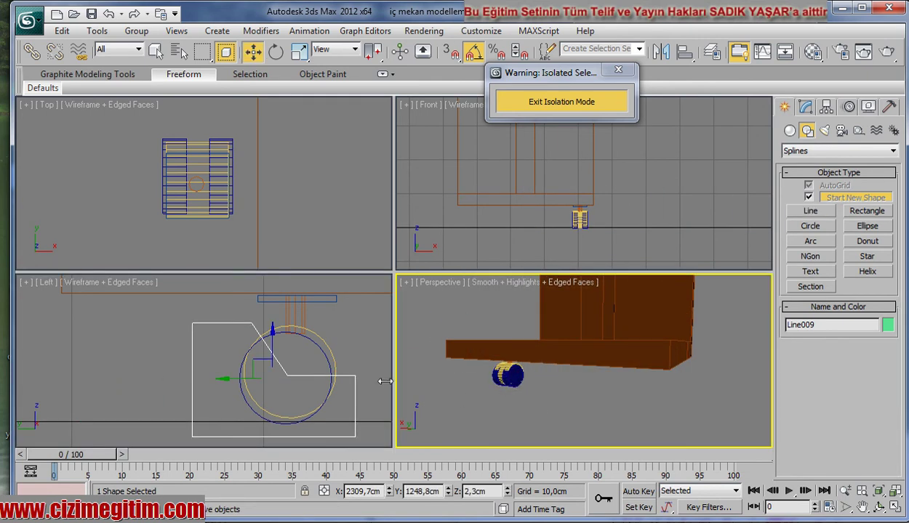
Align Line009's centre to the wheel's centre along the X axis
middle_click_drag(303, 376, 319, 358)
scroll(319, 358, "down", 3)
mouse_move(524, 376)
middle_mouse_down()
mouse_move(516, 396)
mouse_move(546, 371)
middle_mouse_up()
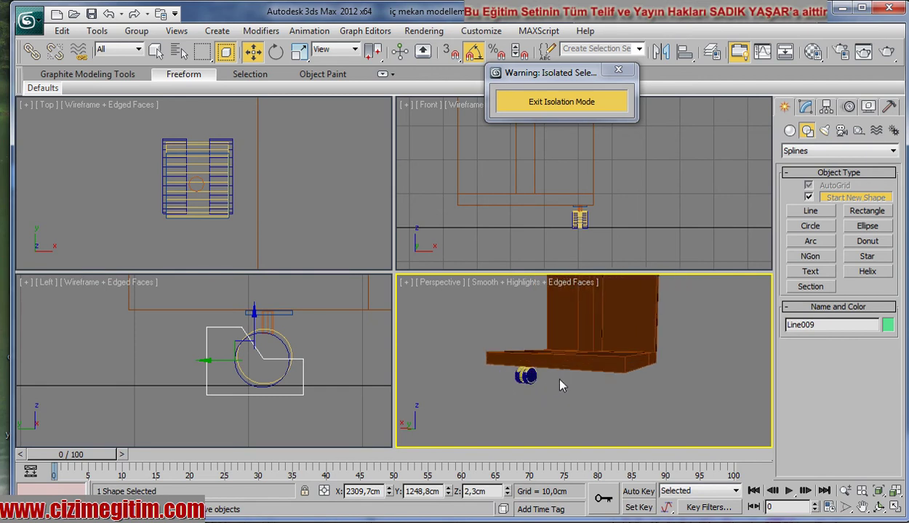
key("alt+a")
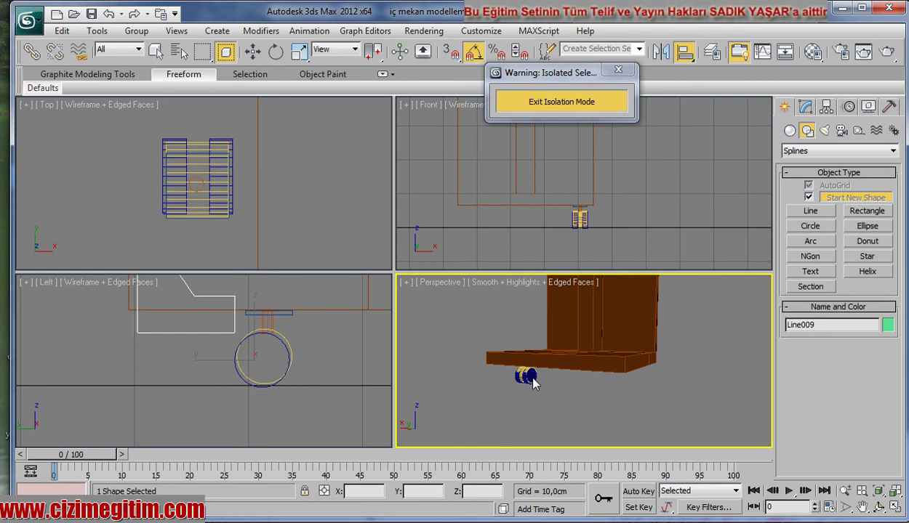
left_click(525, 375)
left_click(485, 230)
left_click(567, 229)
left_click(477, 181)
left_click(538, 390)
scroll(521, 382, "up", 3)
scroll(501, 379, "up", 3)
scroll(551, 359, "up", 3)
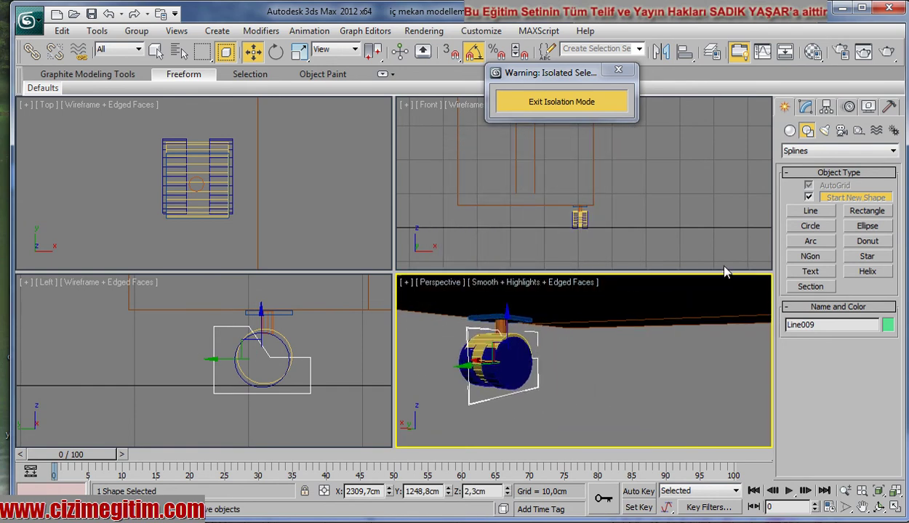
Add an Extrude modifier to Line009 with an Amount of 5 cm
left_click(804, 107)
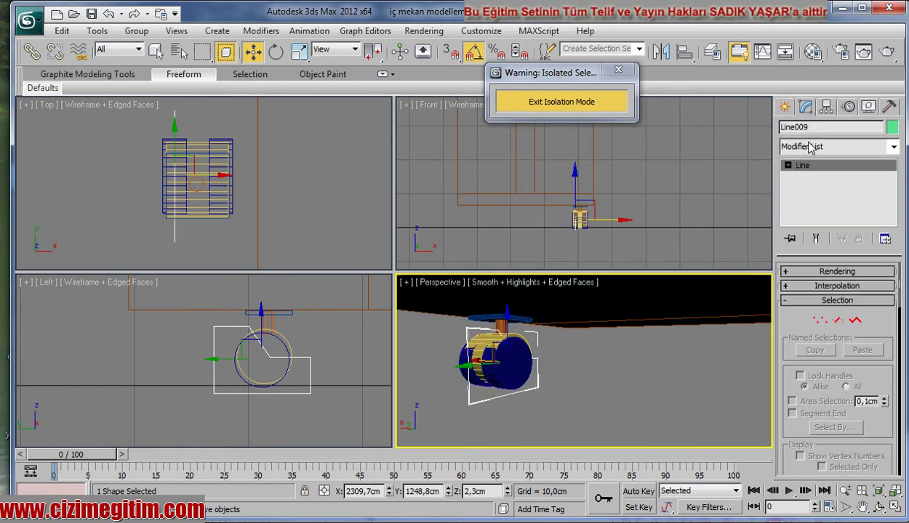
left_click(811, 148)
key("e")
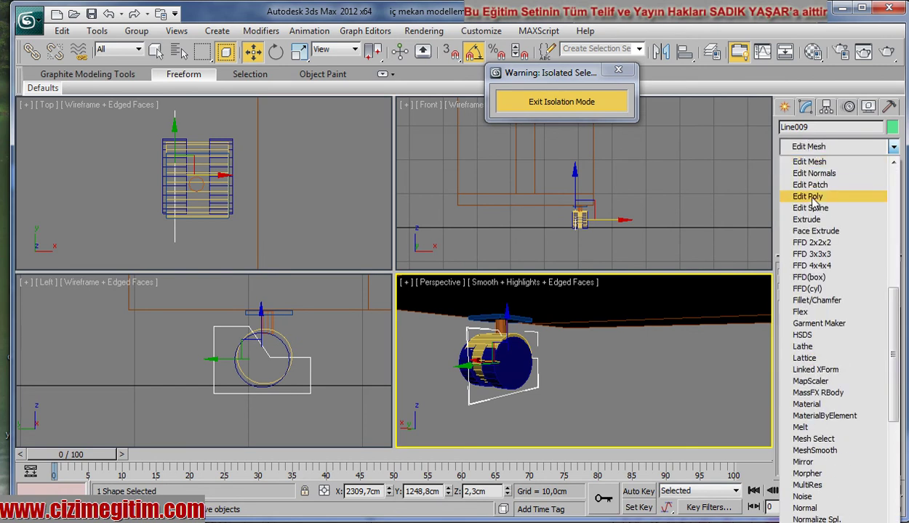
left_click(807, 220)
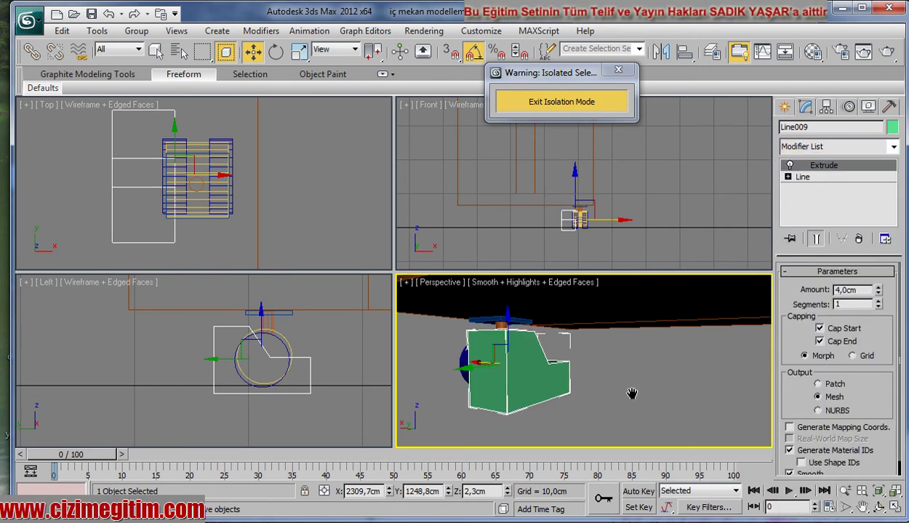
middle_click_drag(632, 393, 644, 393)
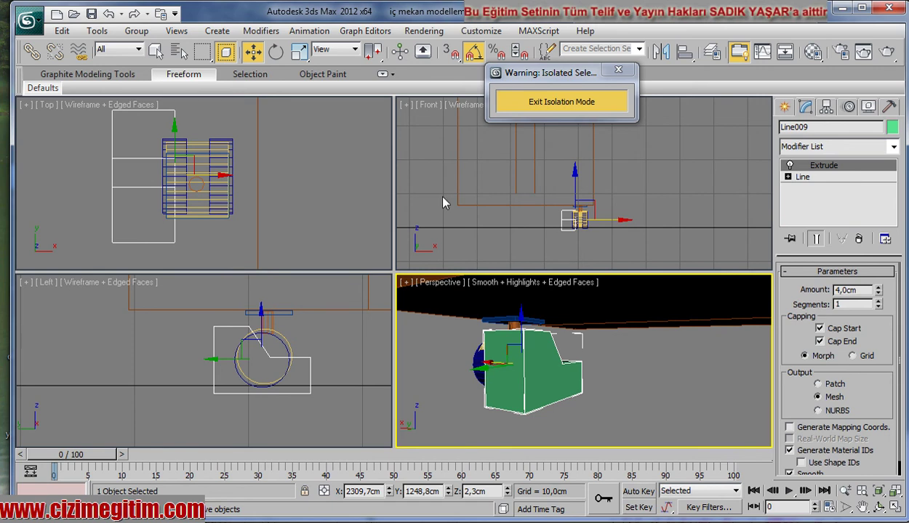
double_click(844, 290)
type("5")
key("Return")
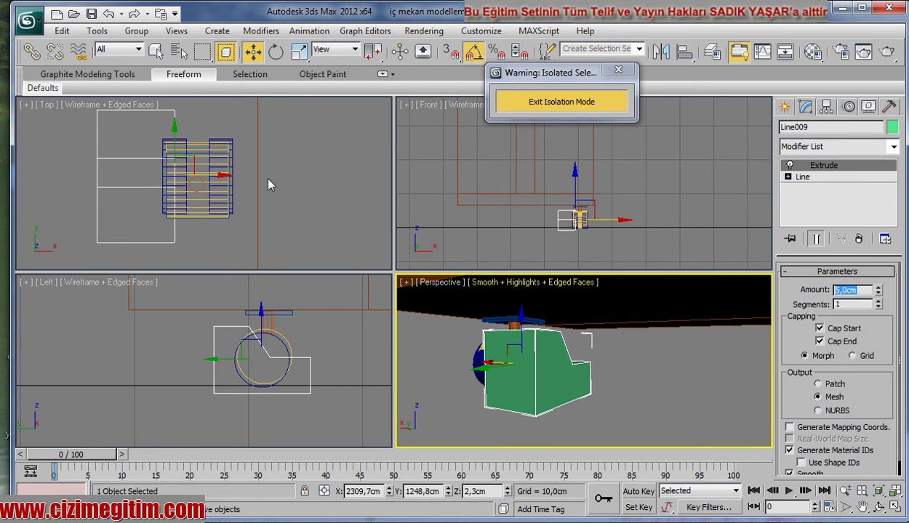
Nudge the extruded bracket slightly along X, then deselect it
right_click(268, 184)
left_click_drag(231, 177, 286, 180)
left_click(596, 397)
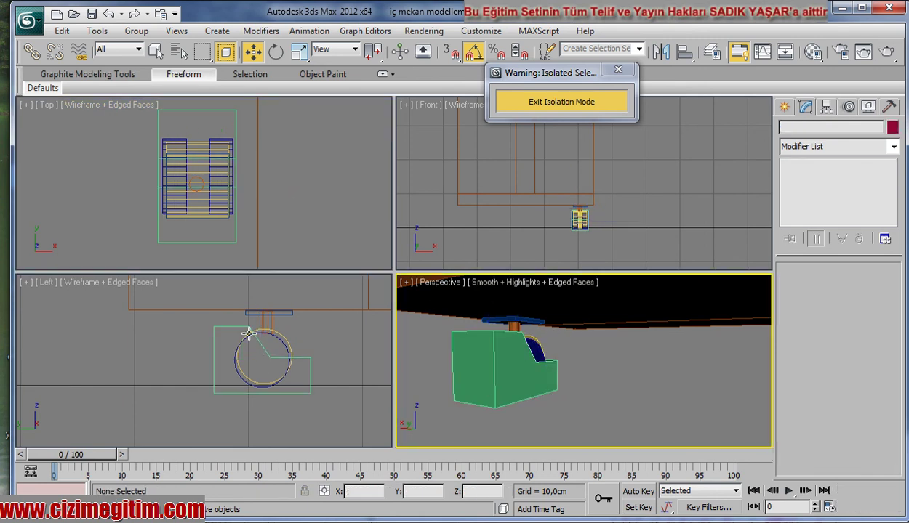
Switch the Create panel from Shapes to Geometry and pick the Compound Objects category
middle_click_drag(229, 333, 184, 380)
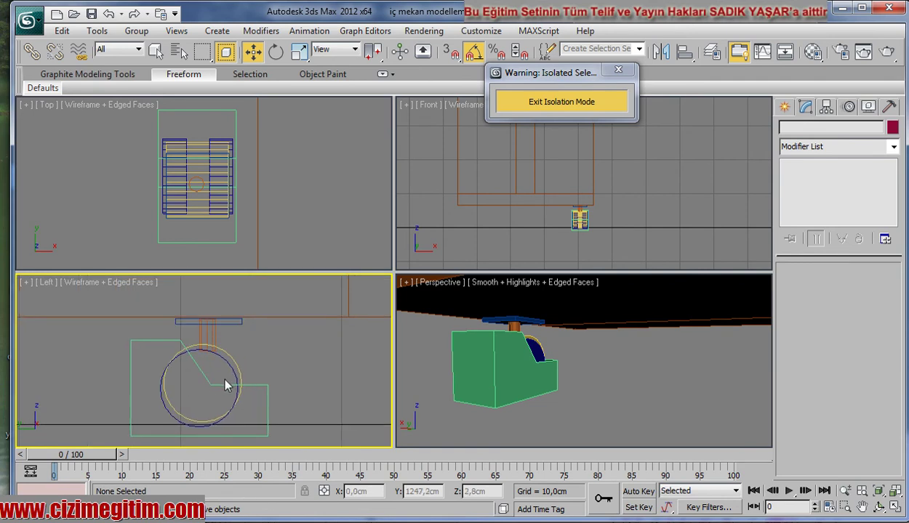
left_click(784, 107)
left_click(807, 151)
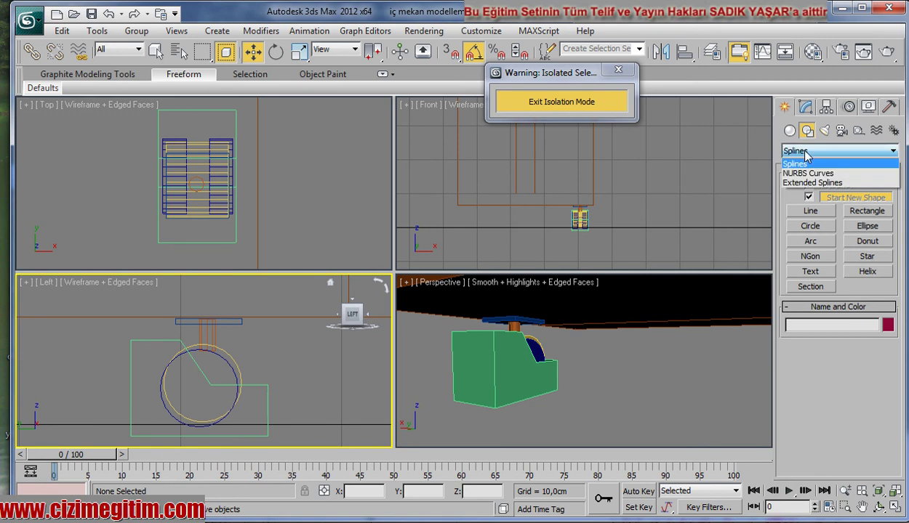
left_click(805, 152)
left_click(790, 130)
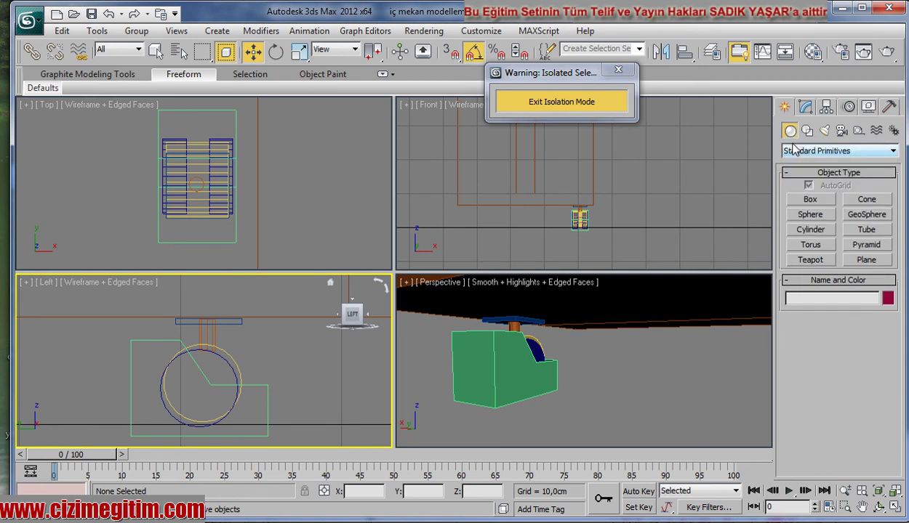
left_click(791, 151)
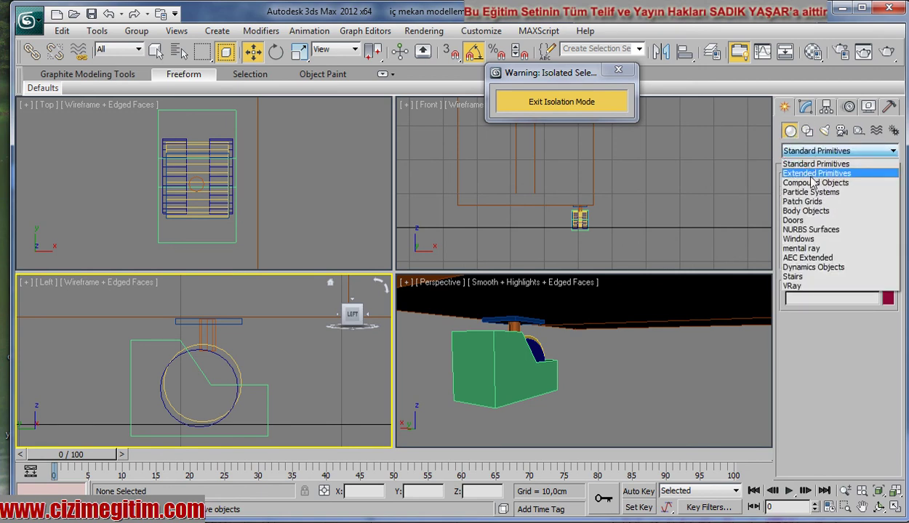
left_click(812, 184)
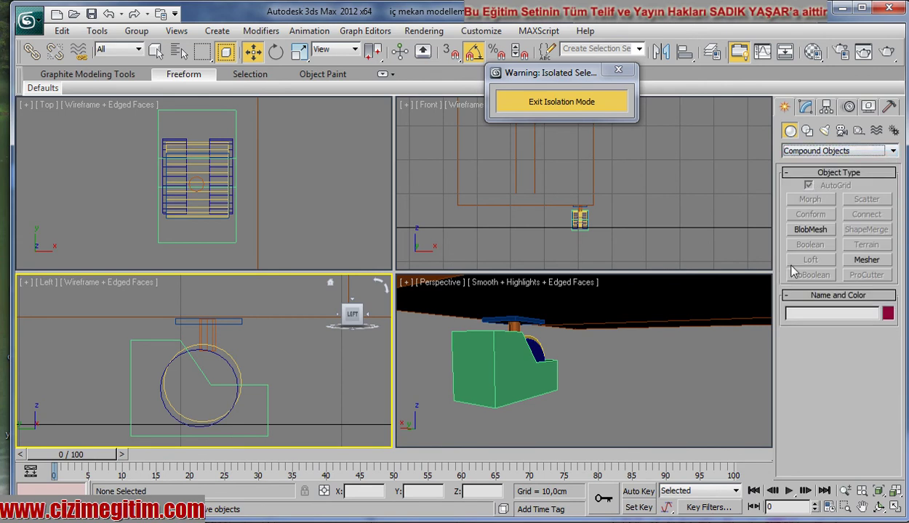
Start a ProBoolean subtraction on Cylinder001 and subtract the green box
left_click(237, 366)
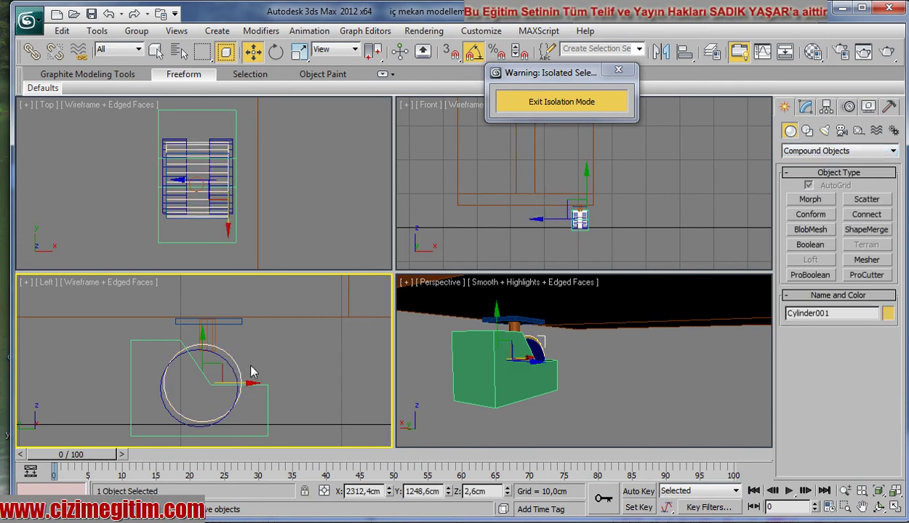
left_click(799, 275)
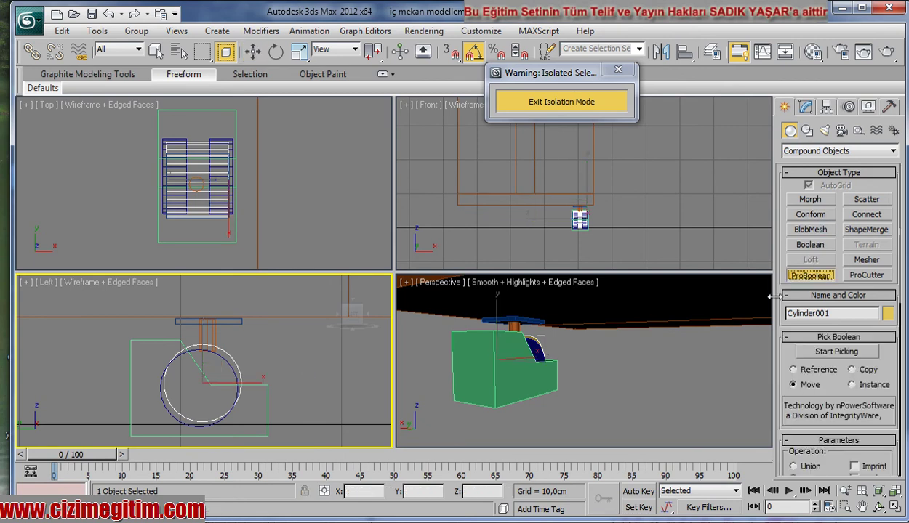
scroll(820, 396, "down", 3)
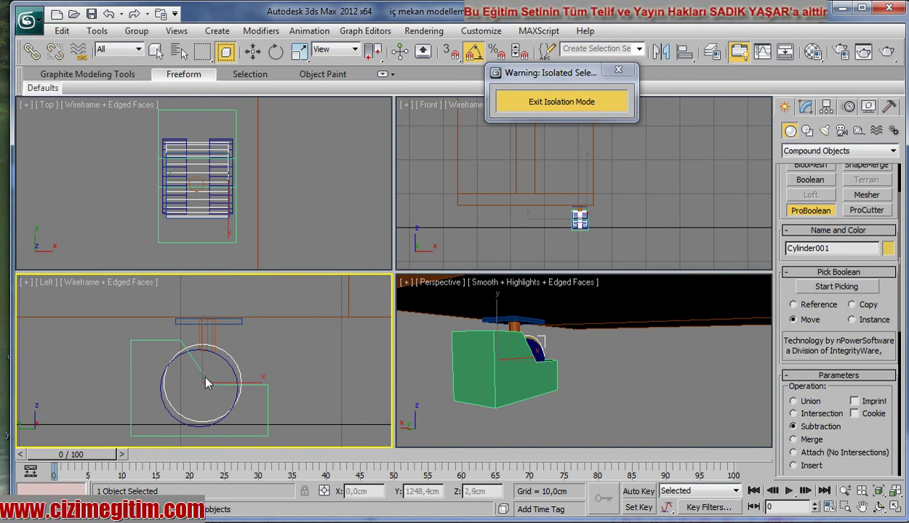
left_click(834, 287)
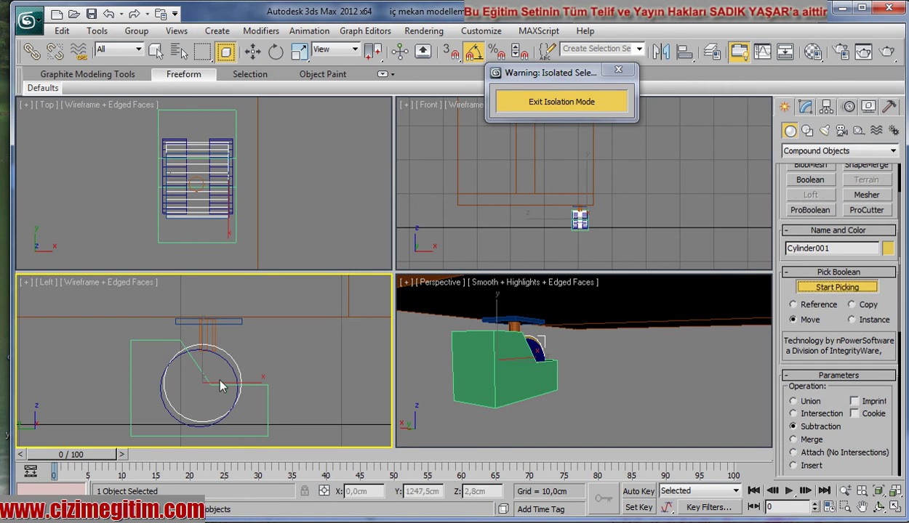
left_click(200, 372)
Also subtract the blue wheel, leaving a curved wedge fork, and orbit to inspect it
scroll(198, 381, "up", 2)
scroll(202, 379, "up", 1)
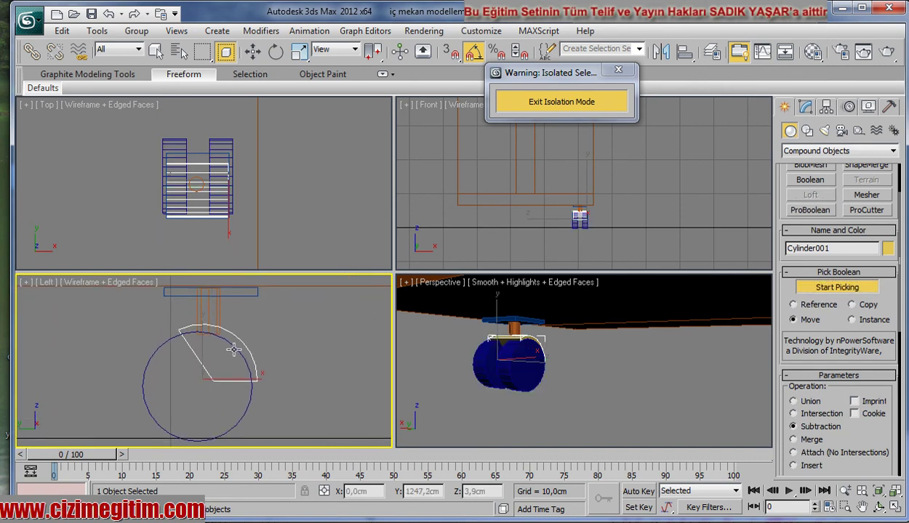
left_click(240, 372)
middle_click_drag(186, 392, 209, 380)
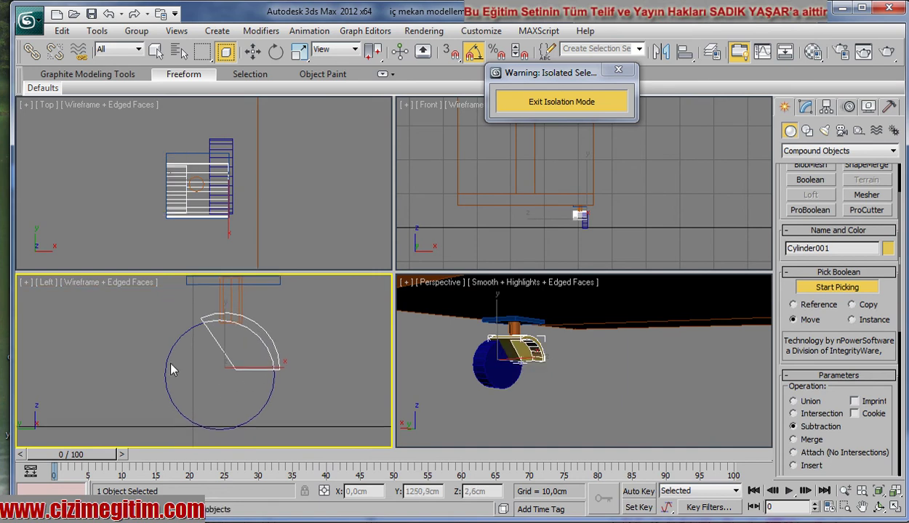
left_click(168, 354)
middle_click_drag(170, 358, 265, 415)
mouse_move(480, 363)
middle_mouse_down("alt")
mouse_move(507, 372)
mouse_move(458, 366)
mouse_move(484, 370)
middle_mouse_up("alt")
mouse_move(169, 339)
middle_mouse_down()
mouse_move(186, 354)
mouse_move(163, 400)
middle_mouse_up()
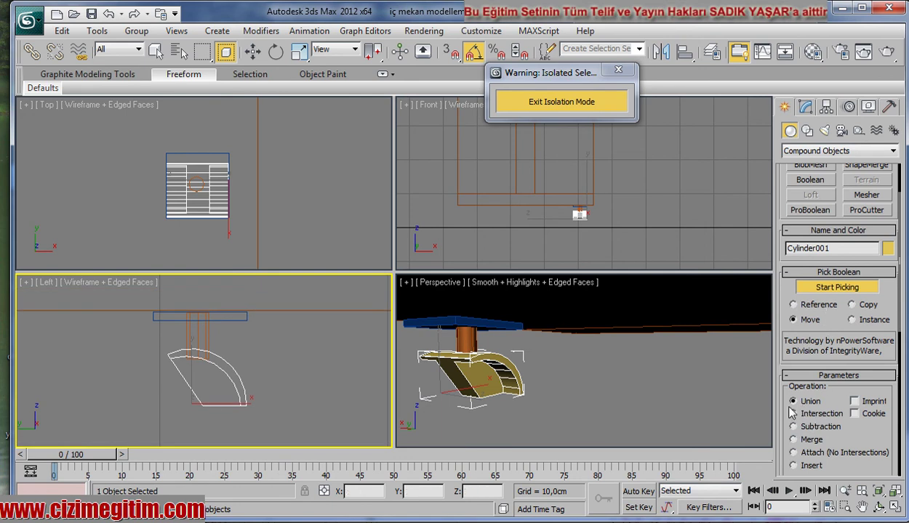
Union the stem cylinder and blue top plate into the Cylinder001 ProBoolean
middle_click_drag(262, 351, 269, 353)
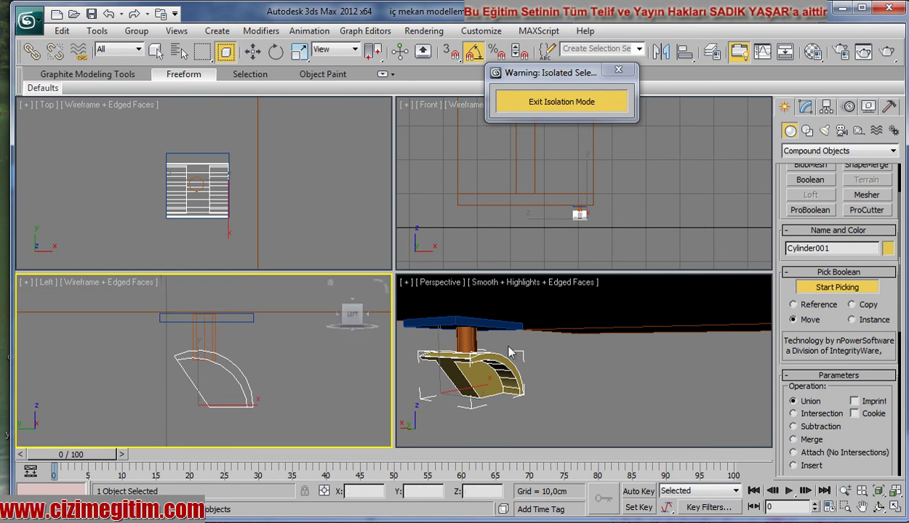
left_click(204, 330)
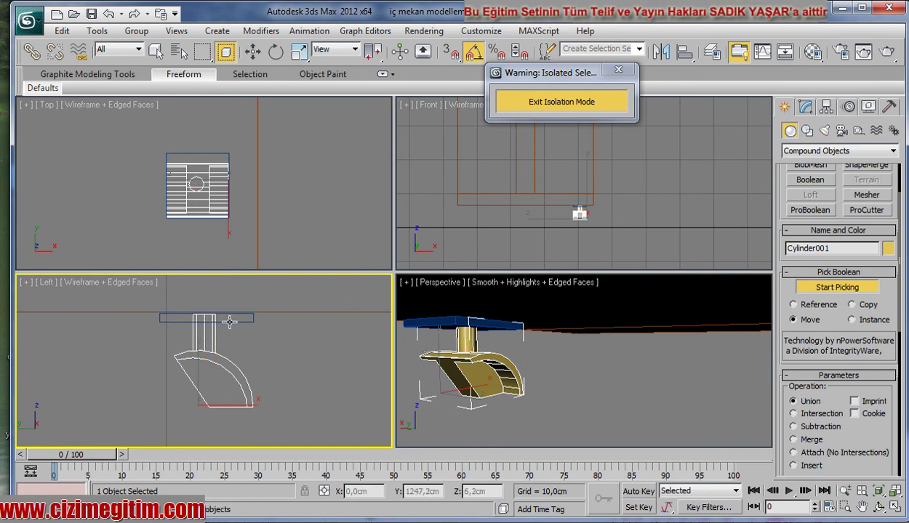
left_click(230, 321)
scroll(244, 336, "down", 2)
scroll(221, 335, "down", 2)
scroll(205, 337, "down", 2)
scroll(192, 347, "down", 2)
middle_click_drag(142, 356, 174, 340)
scroll(227, 351, "up", 2)
scroll(200, 356, "up", 2)
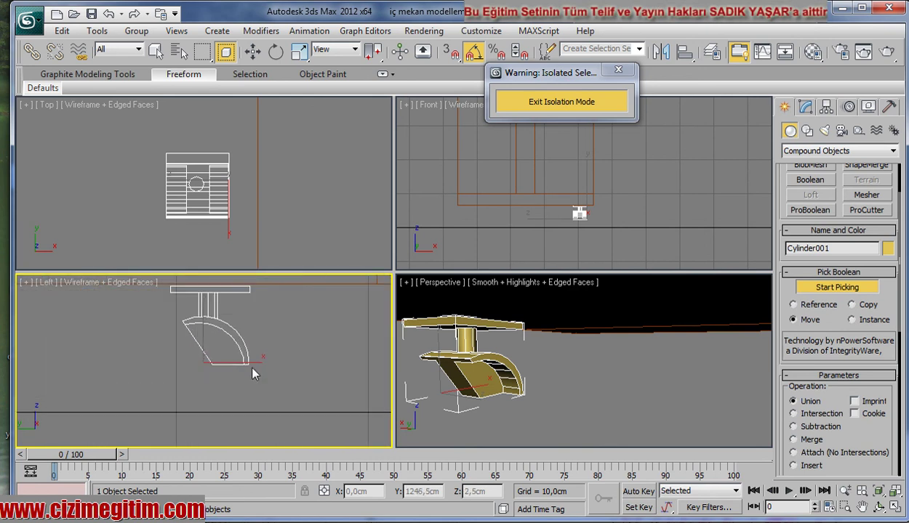
key("w")
mouse_move(250, 362)
middle_mouse_down()
mouse_move(215, 378)
mouse_move(207, 399)
middle_mouse_up()
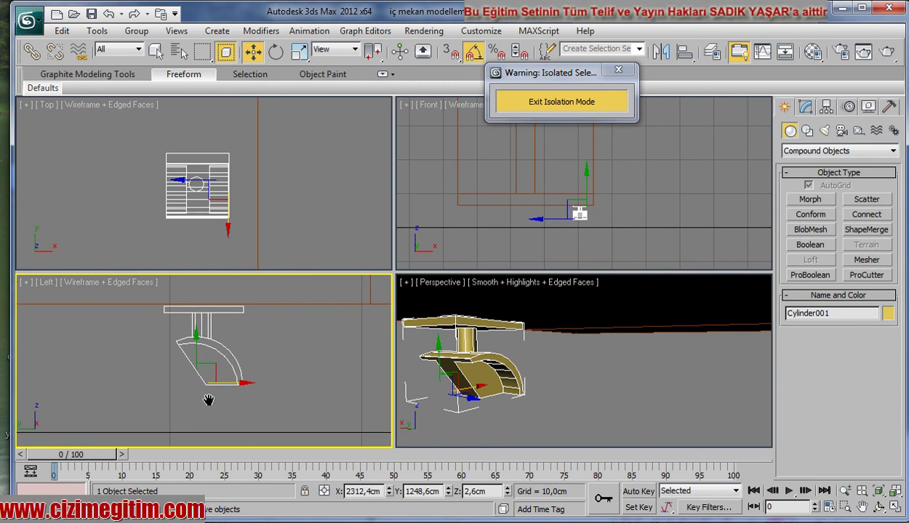
Draw a new Standard Primitive cylinder, Cylinder002, inside the fork as the wheel
left_click(800, 151)
left_click(804, 160)
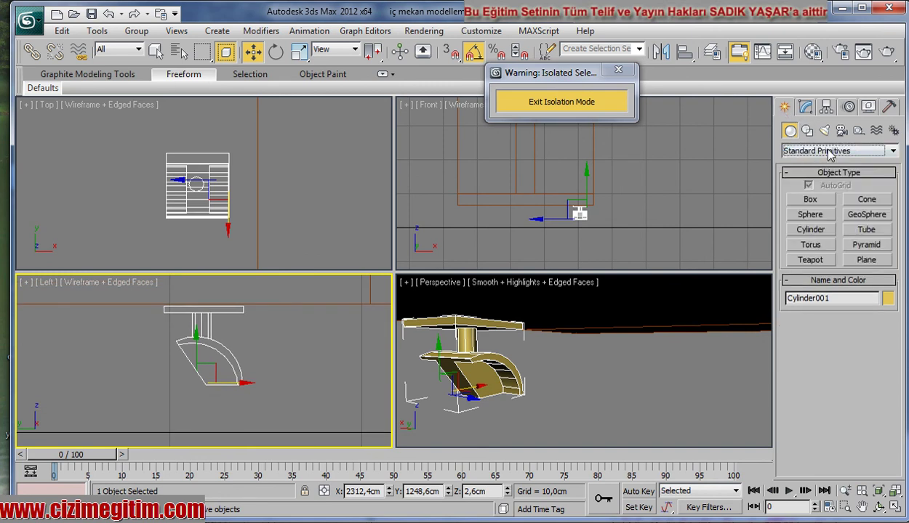
left_click(810, 229)
scroll(218, 363, "up", 2)
scroll(208, 372, "up", 2)
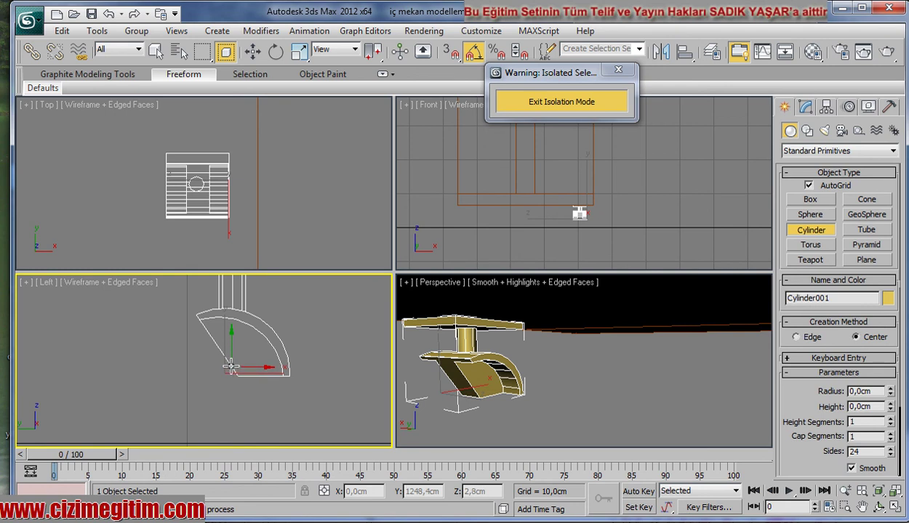
left_click_drag(233, 365, 216, 414)
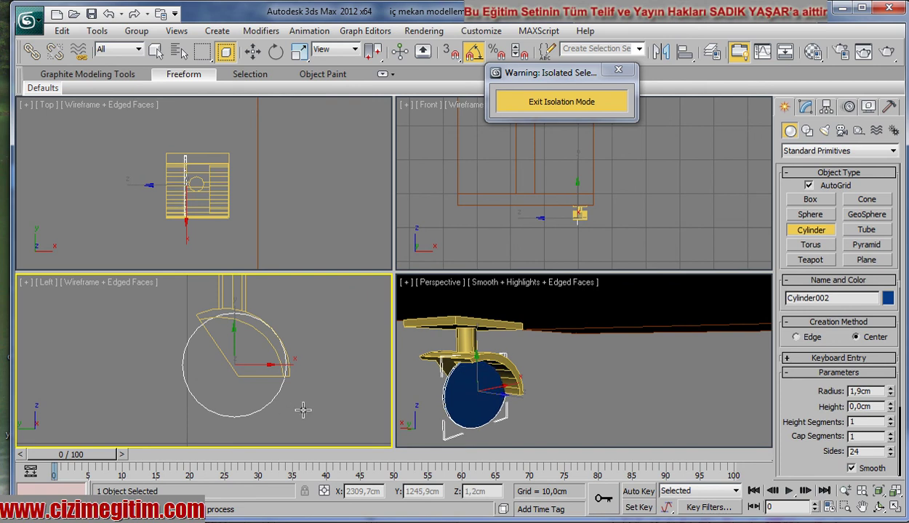
left_click(381, 409)
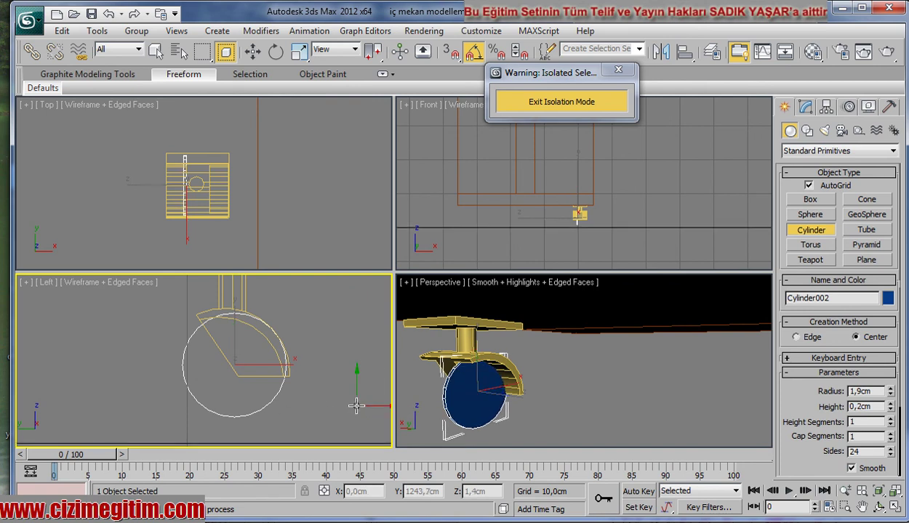
right_click(355, 406)
key("w")
Set Cylinder002's height to 1,5 cm
left_click(804, 107)
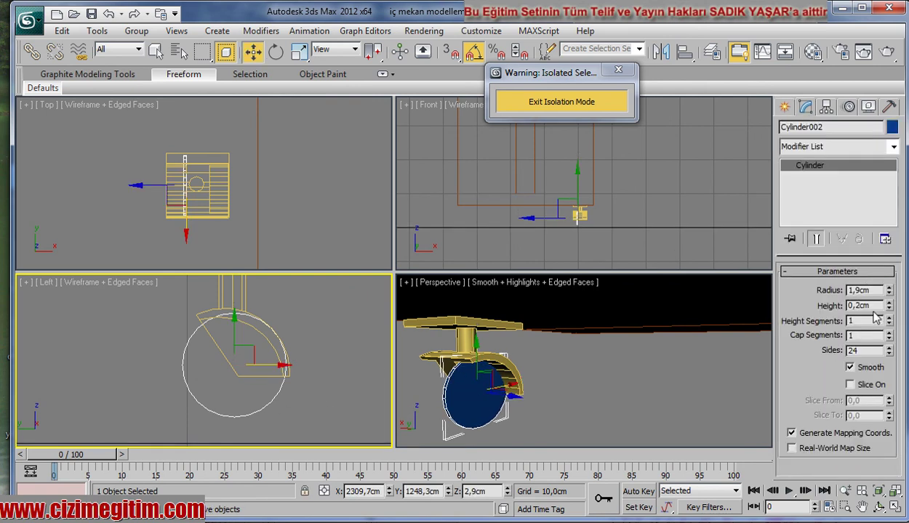
type("1")
key("Return")
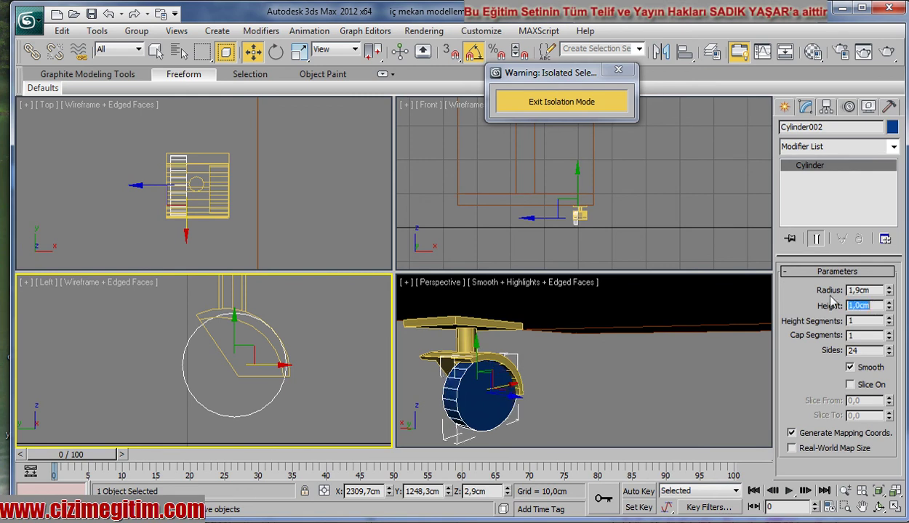
type("1,5")
key("Return")
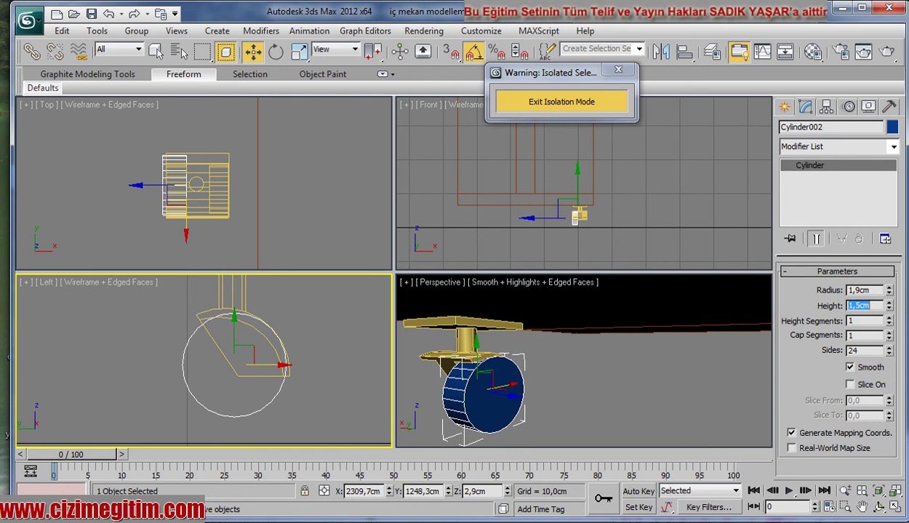
scroll(176, 323, "down", 1)
scroll(121, 195, "up", 2)
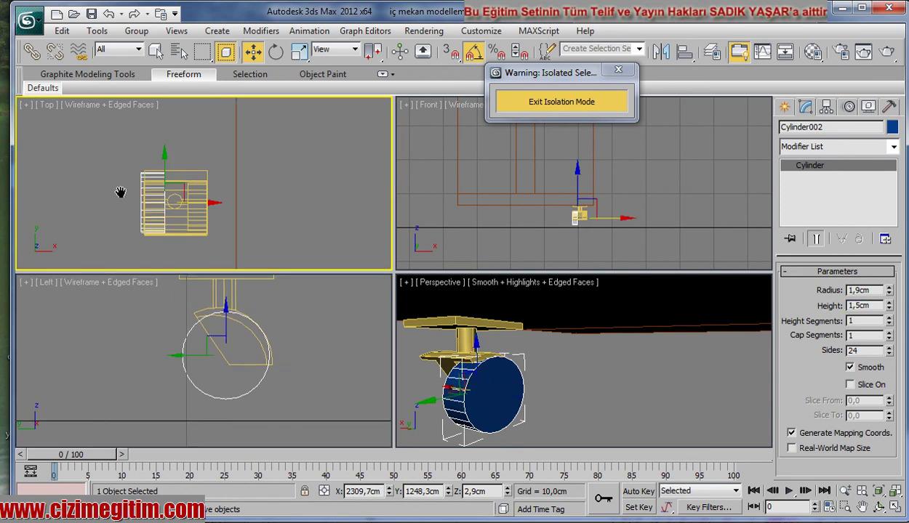
Reposition the wheel onto the hub, lowering it to Z 2,4 cm inside the fork
middle_click_drag(194, 200, 208, 186)
left_click_drag(211, 195, 206, 195)
left_click(187, 190)
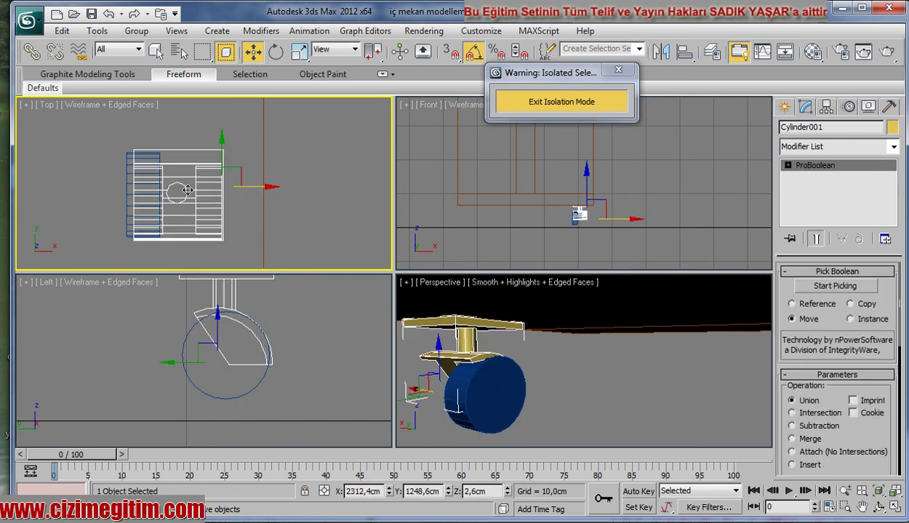
left_click(125, 189)
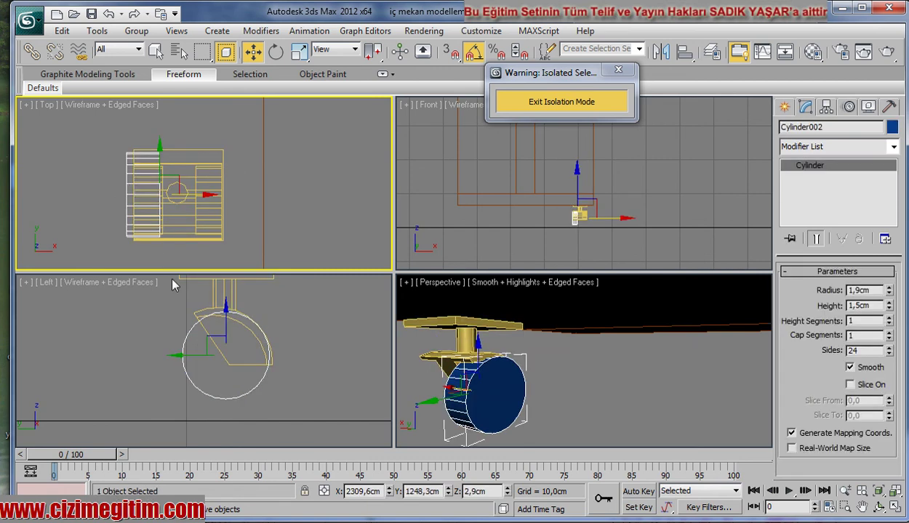
left_click_drag(225, 318, 262, 364)
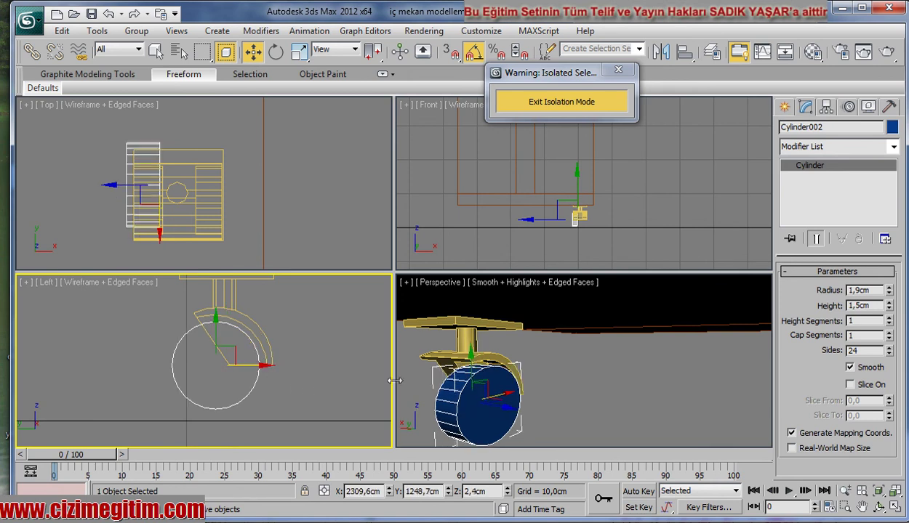
middle_click_drag(398, 377, 410, 365)
middle_click_drag(168, 177, 163, 189)
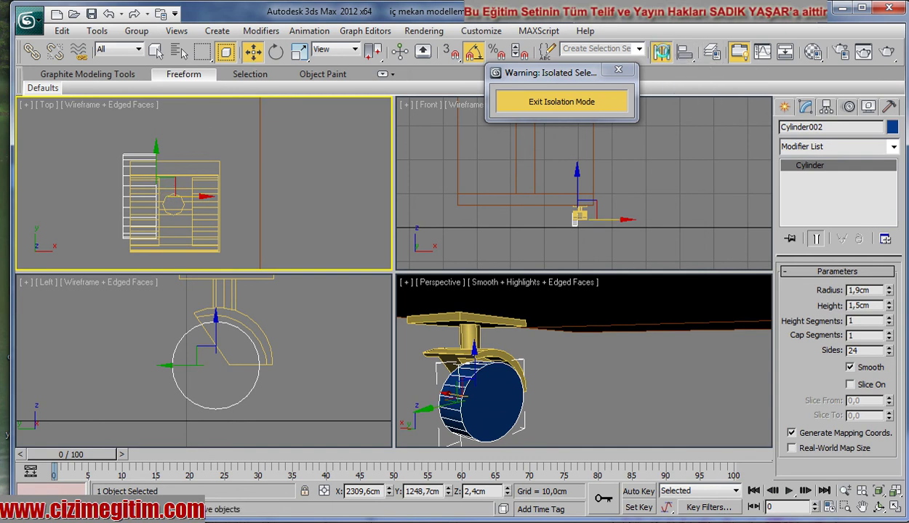
Mirror-copy Cylinder002 on X with a 1,6 cm offset, creating Cylinder003
left_click(660, 51)
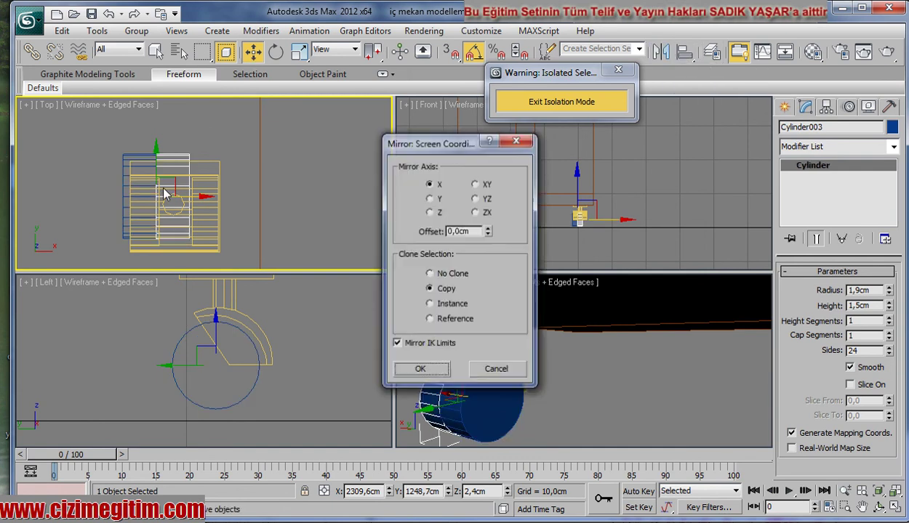
double_click(465, 231)
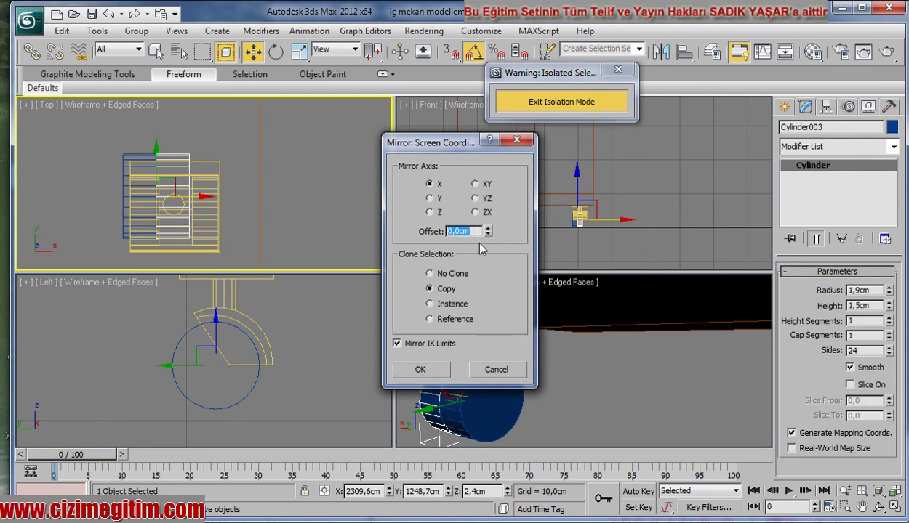
type("1,5")
key("Return")
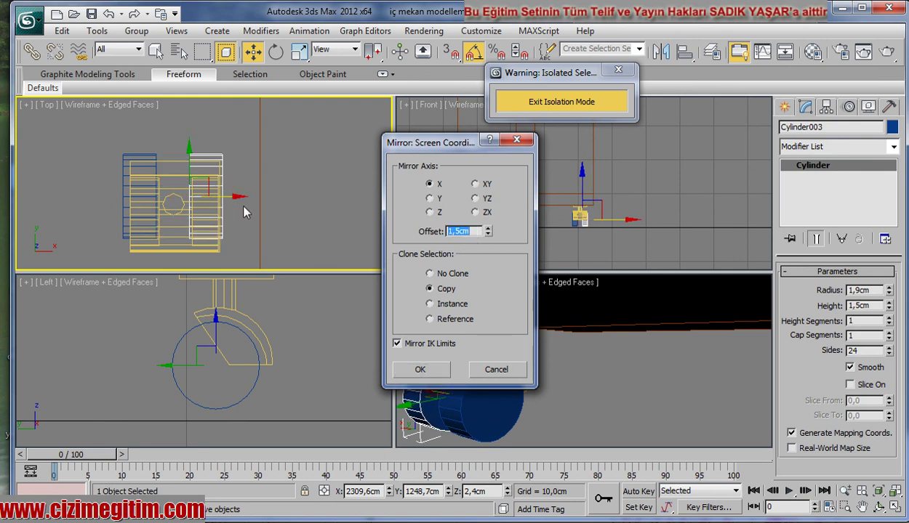
left_click(488, 229)
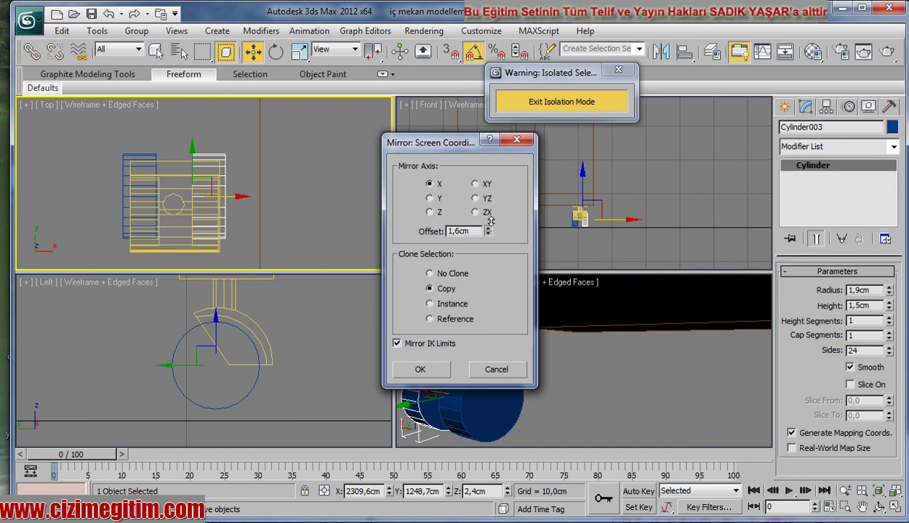
left_click(425, 368)
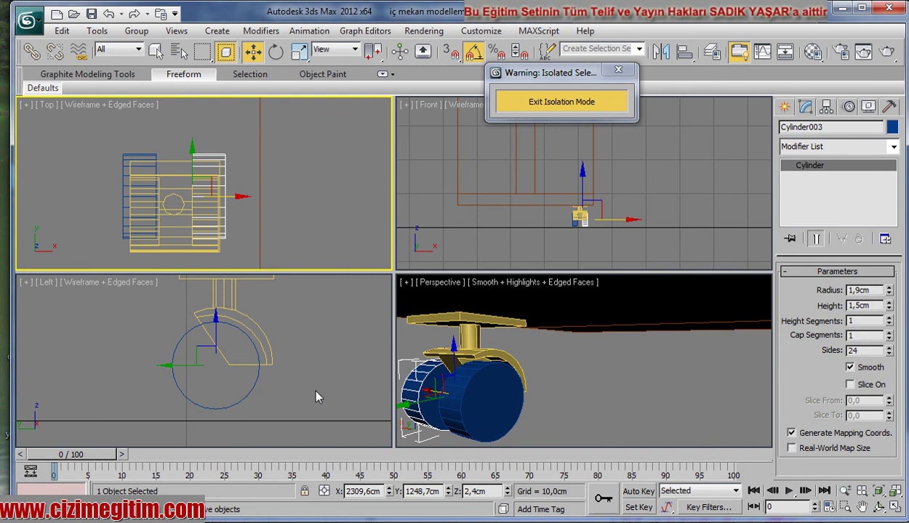
left_click(563, 402)
middle_click_drag(516, 390, 529, 363, "alt")
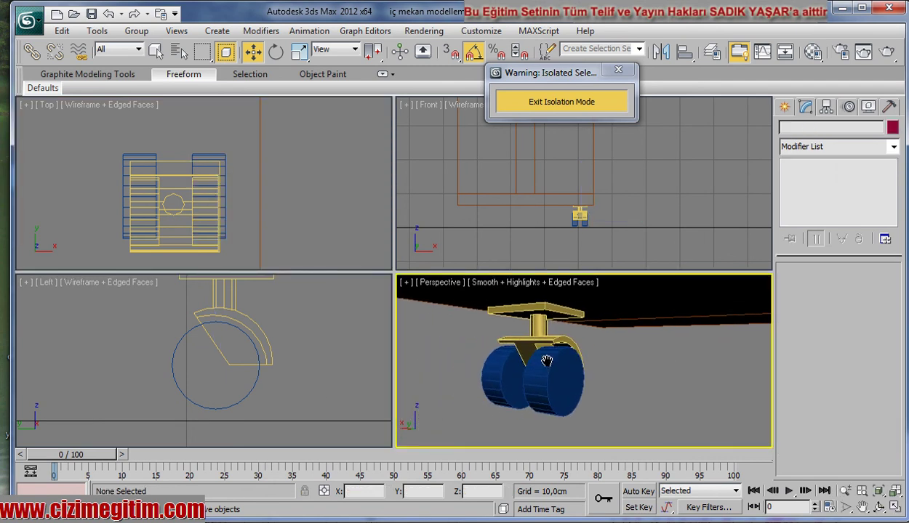
Box-select the bracket and both wheels and group them as tekerlek
left_click(878, 506)
mouse_move(596, 340)
left_mouse_down()
mouse_move(613, 364)
mouse_move(649, 357)
mouse_move(564, 355)
mouse_move(554, 375)
mouse_move(528, 368)
mouse_move(536, 364)
mouse_move(516, 291)
mouse_move(485, 314)
mouse_move(553, 367)
mouse_move(494, 364)
mouse_move(626, 359)
left_mouse_up()
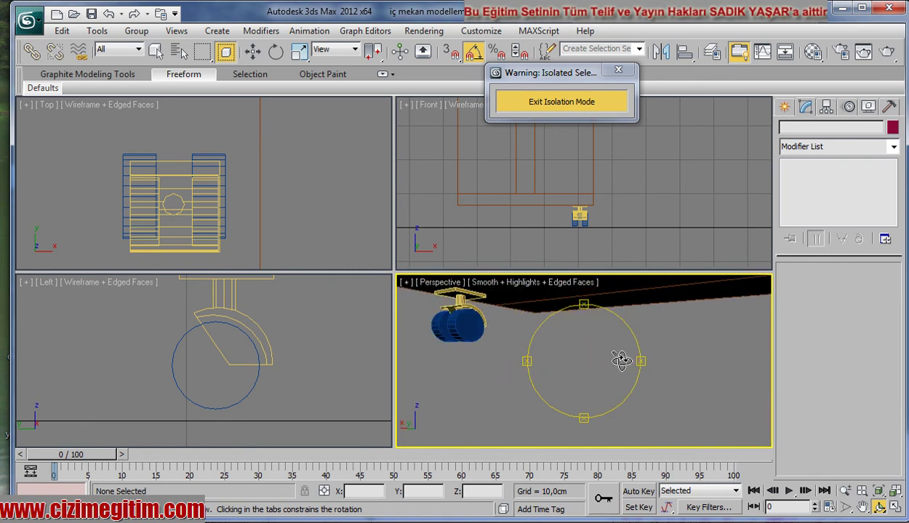
key("w")
middle_click_drag(164, 205, 211, 205)
left_click_drag(142, 117, 304, 268)
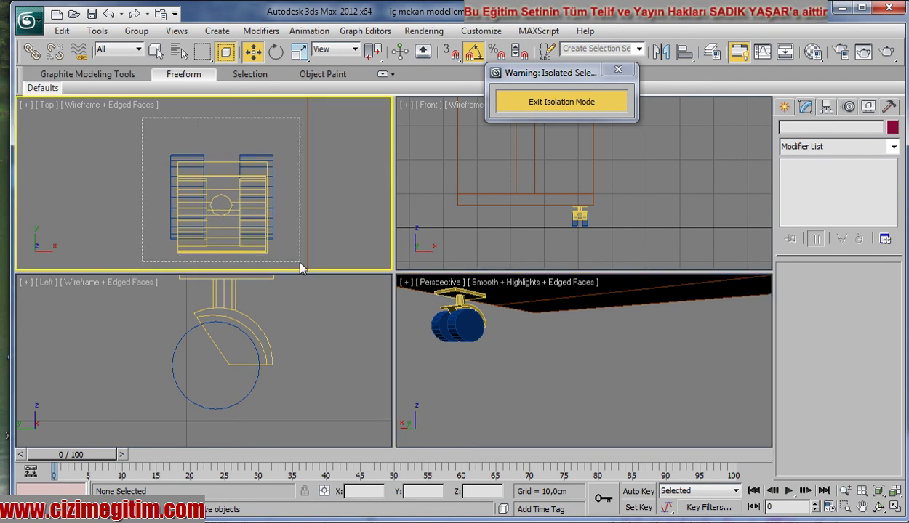
left_click(136, 31)
left_click(152, 48)
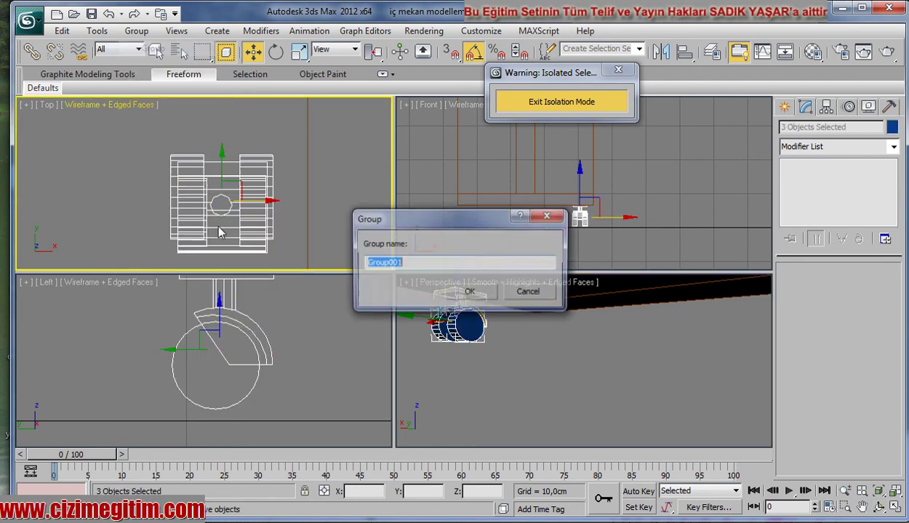
type("tekerlek")
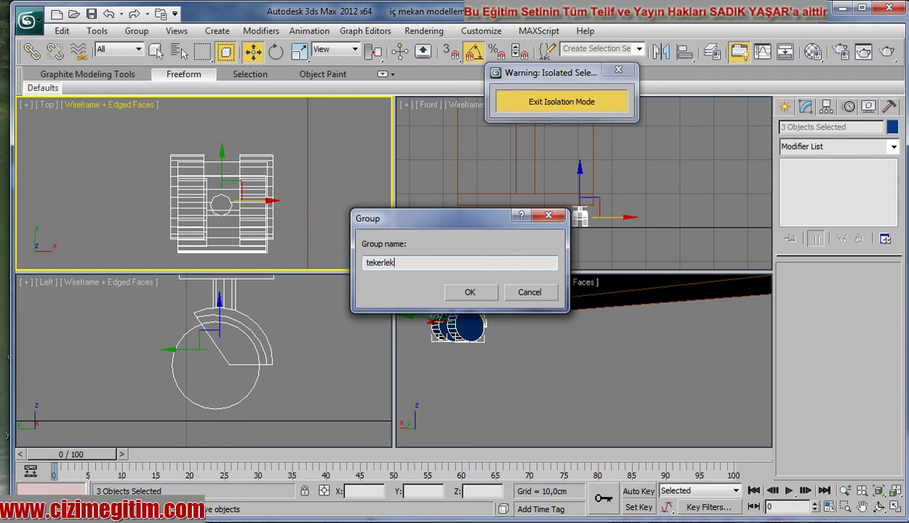
left_click(458, 290)
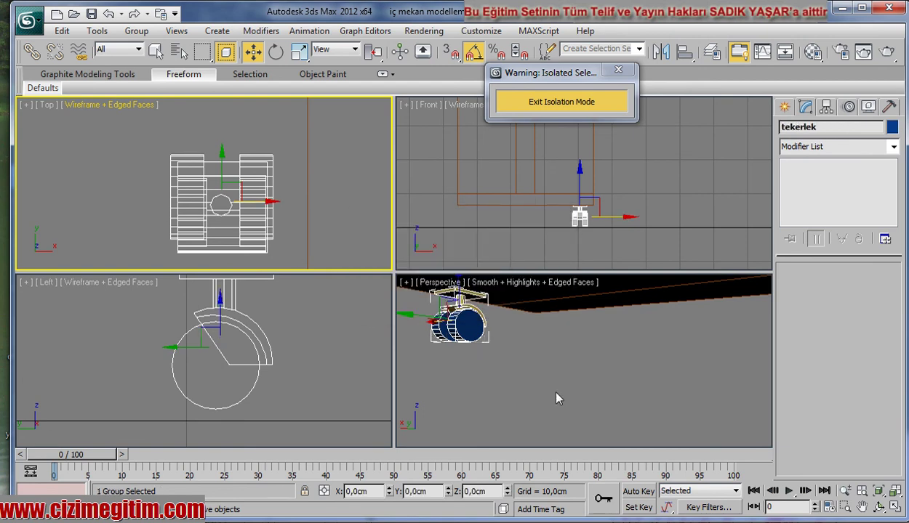
left_click(518, 378)
scroll(519, 362, "down", 3)
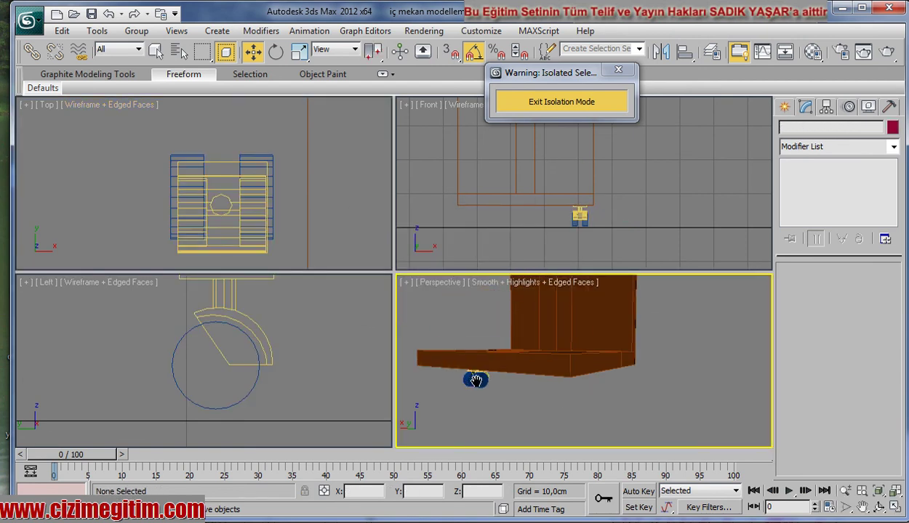
Move the tekerlek group to the table's back edge in the Top view
left_click(215, 263)
scroll(214, 263, "down", 3)
scroll(189, 195, "down", 3)
scroll(185, 175, "down", 2)
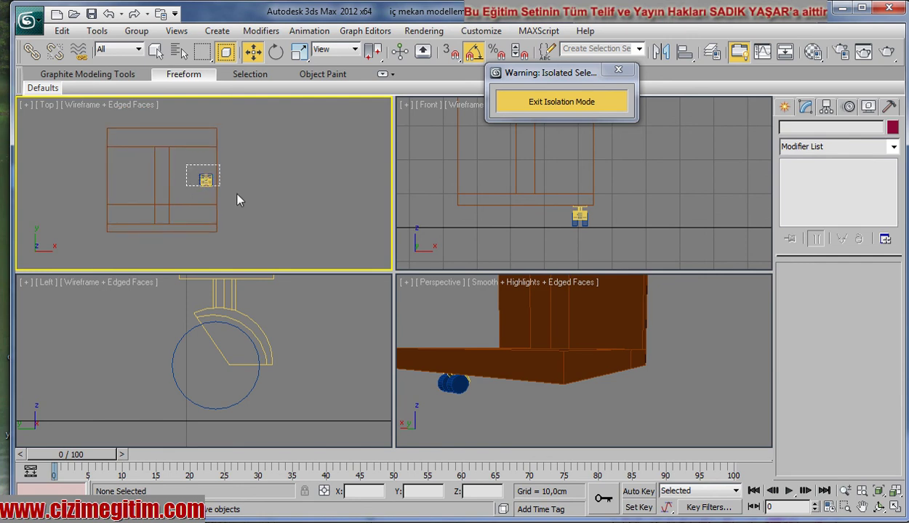
left_click(205, 180)
scroll(234, 196, "up", 1)
scroll(203, 154, "up", 1)
left_click_drag(199, 161, 199, 141)
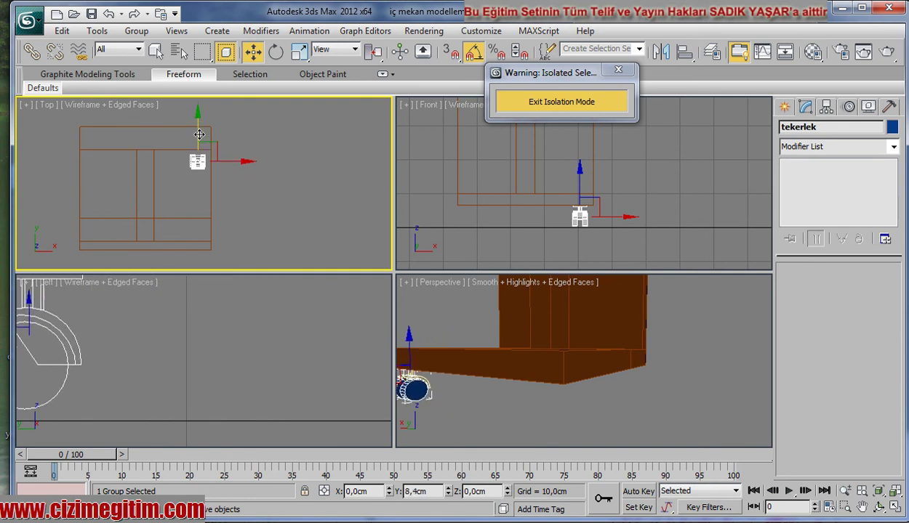
Shift-drag an Instance of the caster to the table's other end
right_click(142, 341)
scroll(162, 355, "down", 5)
scroll(211, 330, "down", 2)
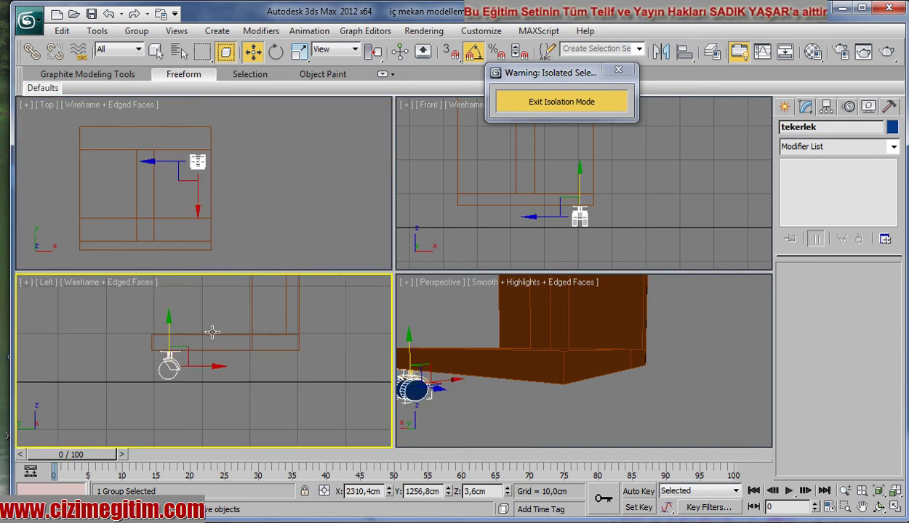
scroll(215, 365, "up", 2)
middle_click_drag(229, 376, 223, 394)
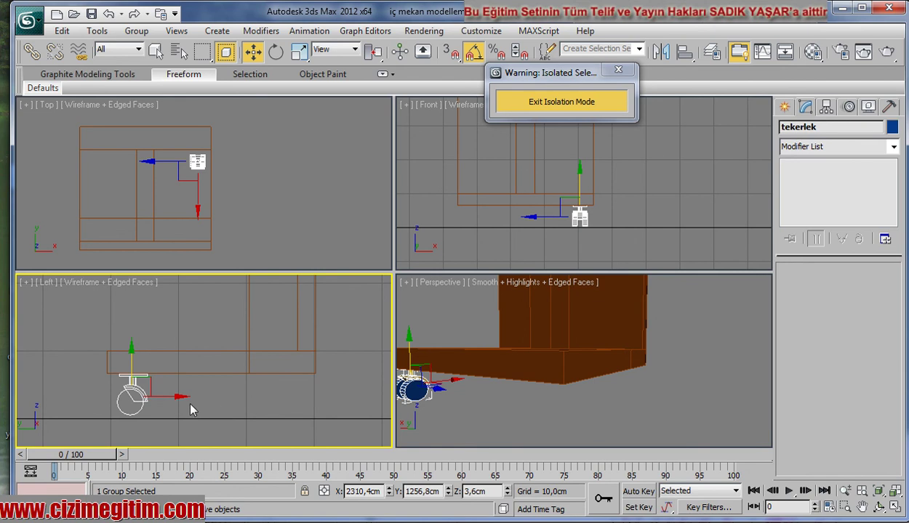
left_click_drag(179, 399, 327, 395, "shift")
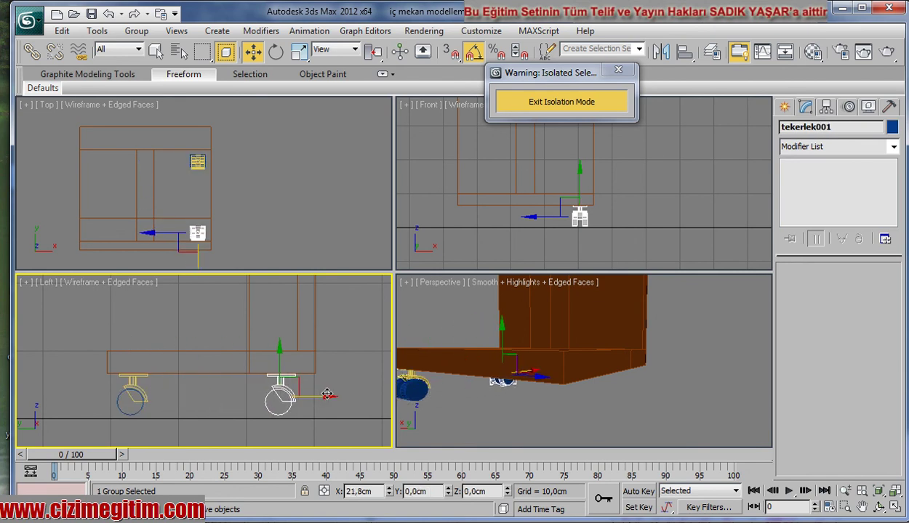
left_click(403, 240)
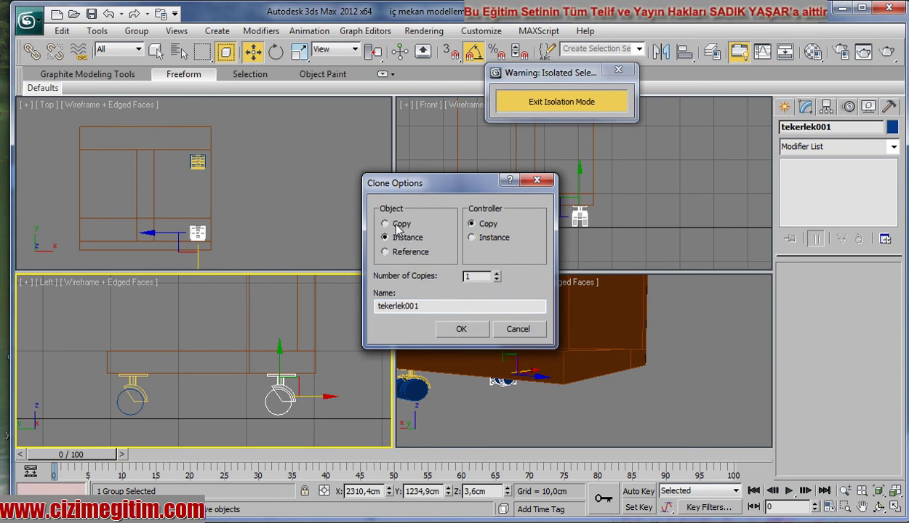
left_click(460, 329)
Instance both casters -30 cm along X to the remaining two corners
mouse_move(163, 198)
middle_mouse_down()
mouse_move(163, 189)
mouse_move(161, 213)
middle_mouse_up()
left_click_drag(71, 361, 314, 451)
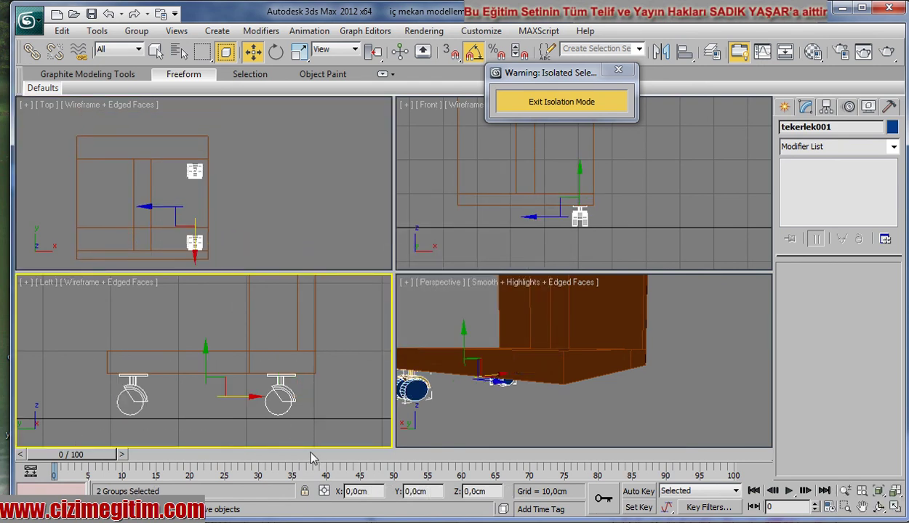
middle_click_drag(207, 197, 226, 192)
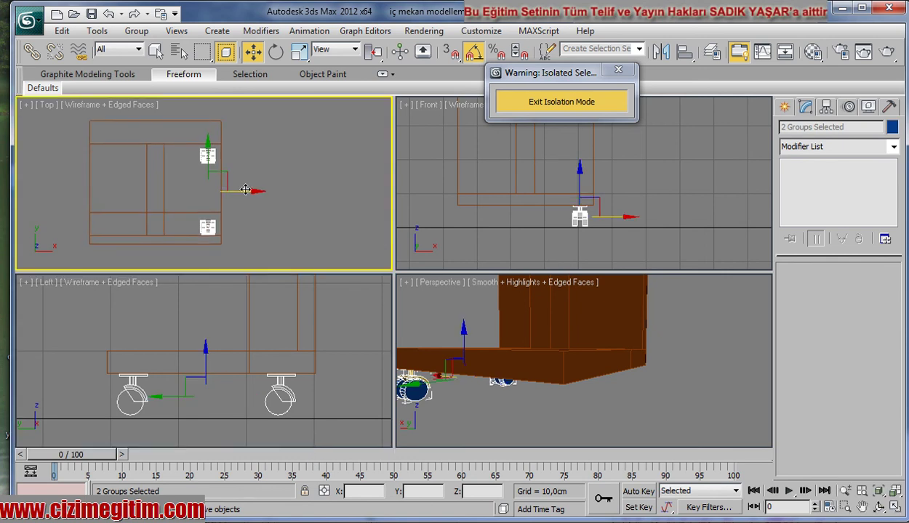
left_click_drag(246, 191, 148, 185, "shift")
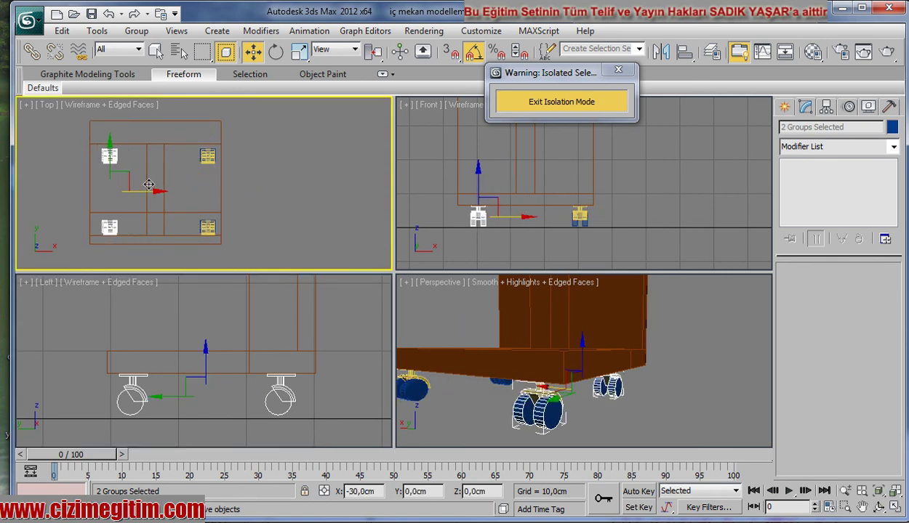
left_click(459, 327)
left_click(654, 437)
scroll(633, 404, "down", 3)
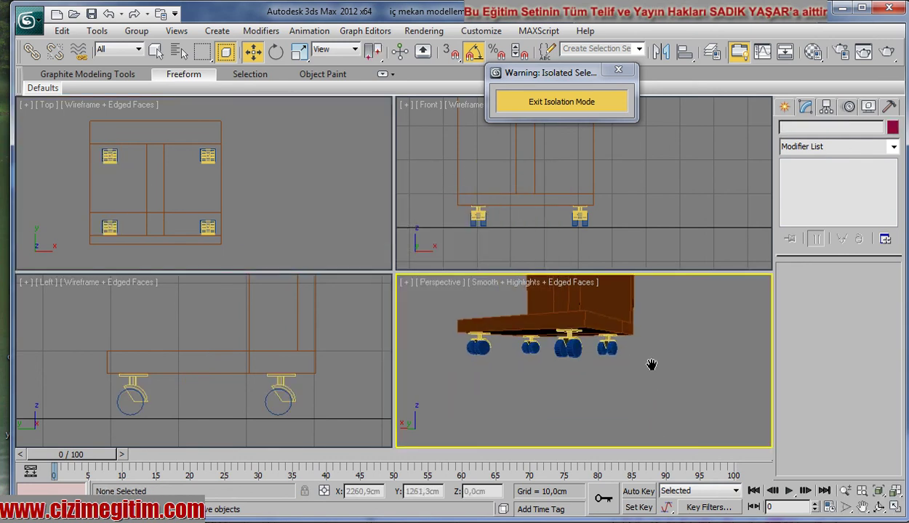
mouse_move(628, 395)
middle_mouse_down("alt")
mouse_move(620, 375)
mouse_move(574, 385)
mouse_move(560, 404)
mouse_move(524, 359)
mouse_move(519, 407)
middle_mouse_up("alt")
scroll(595, 368, "up", 4)
scroll(533, 345, "up", 3)
scroll(518, 407, "down", 3)
scroll(507, 365, "down", 3)
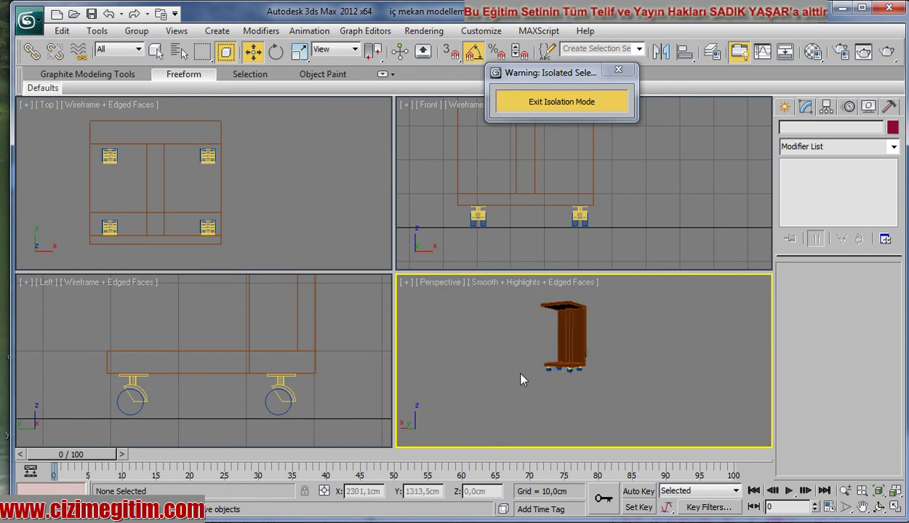